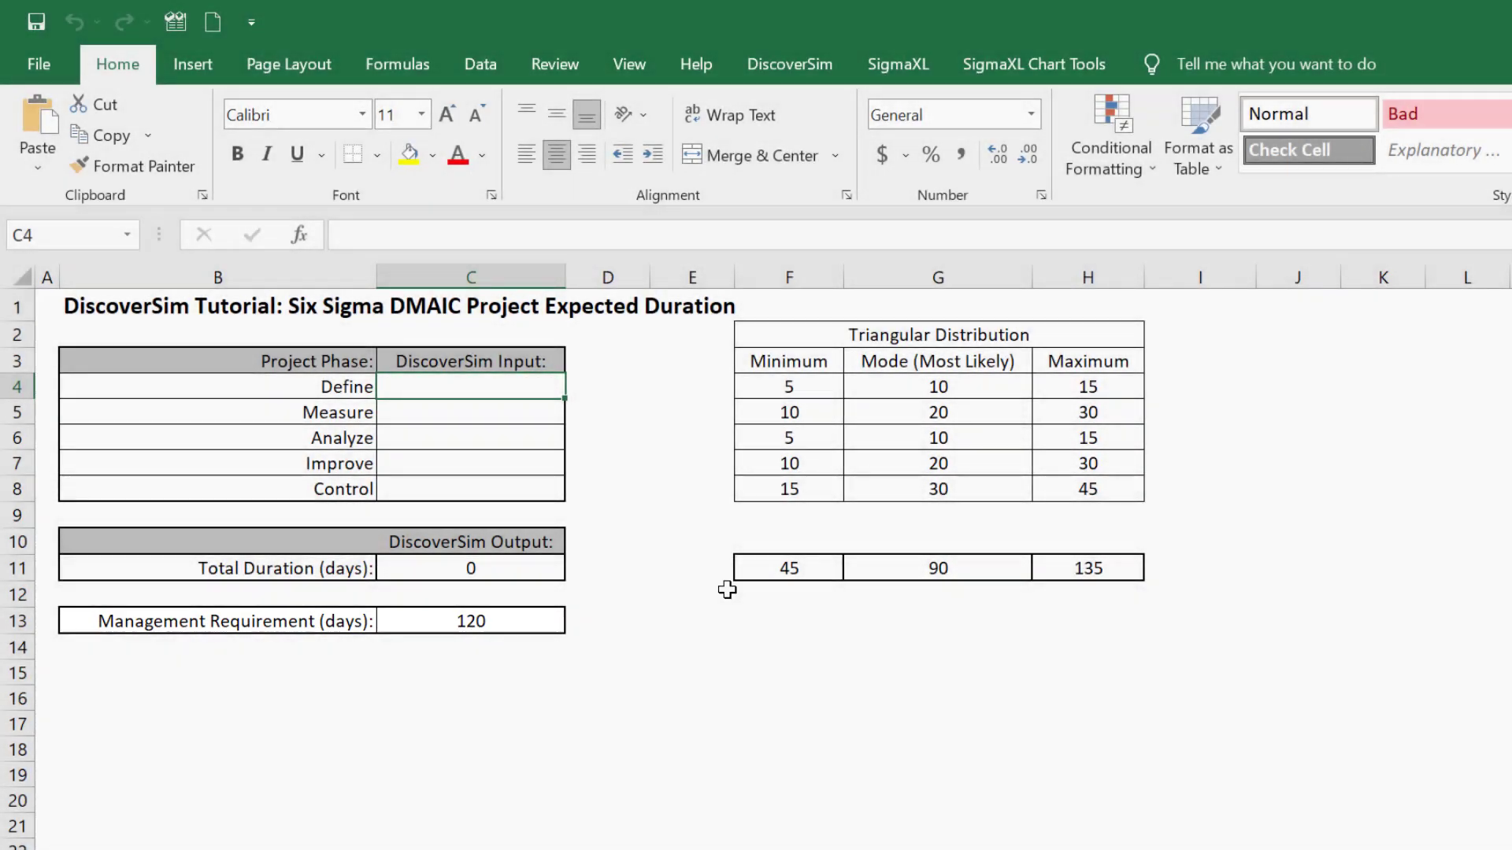
Step: Start an input distribution for cell C4 and take its name, Define, from cell B4
left_click(545, 574)
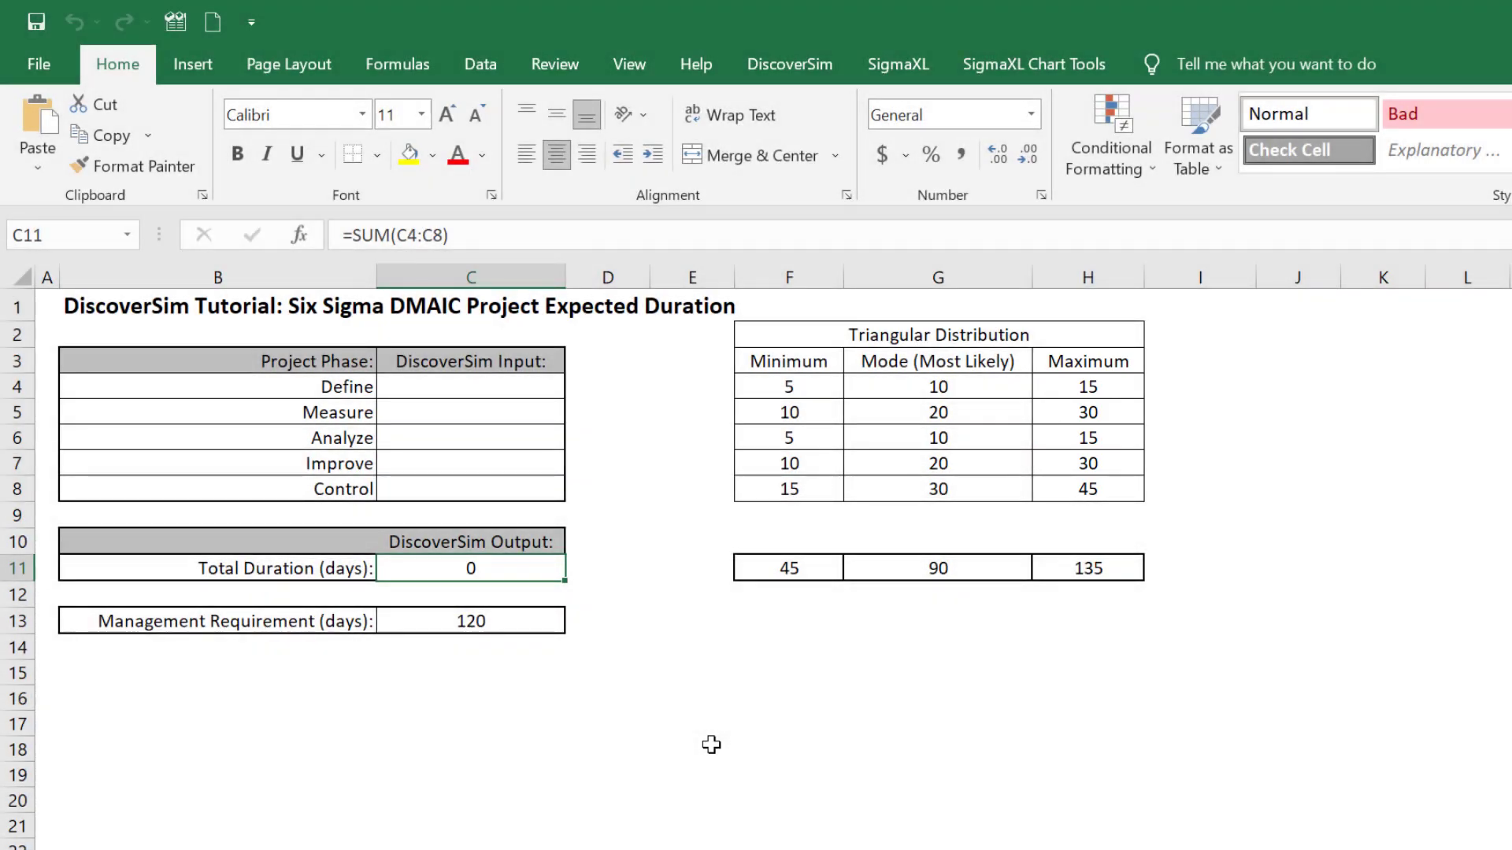
left_click(508, 381)
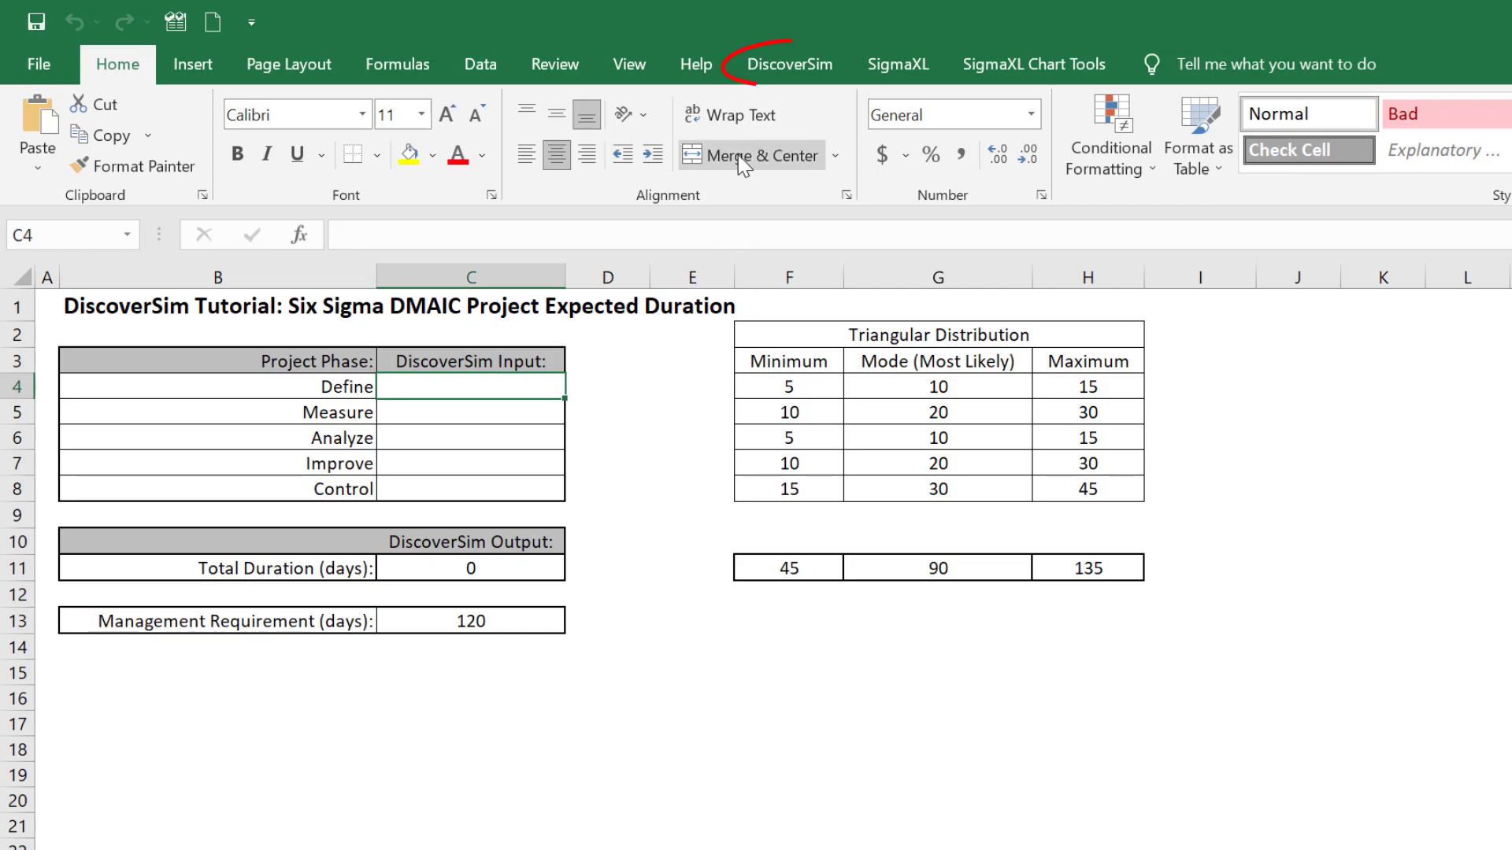
left_click(798, 77)
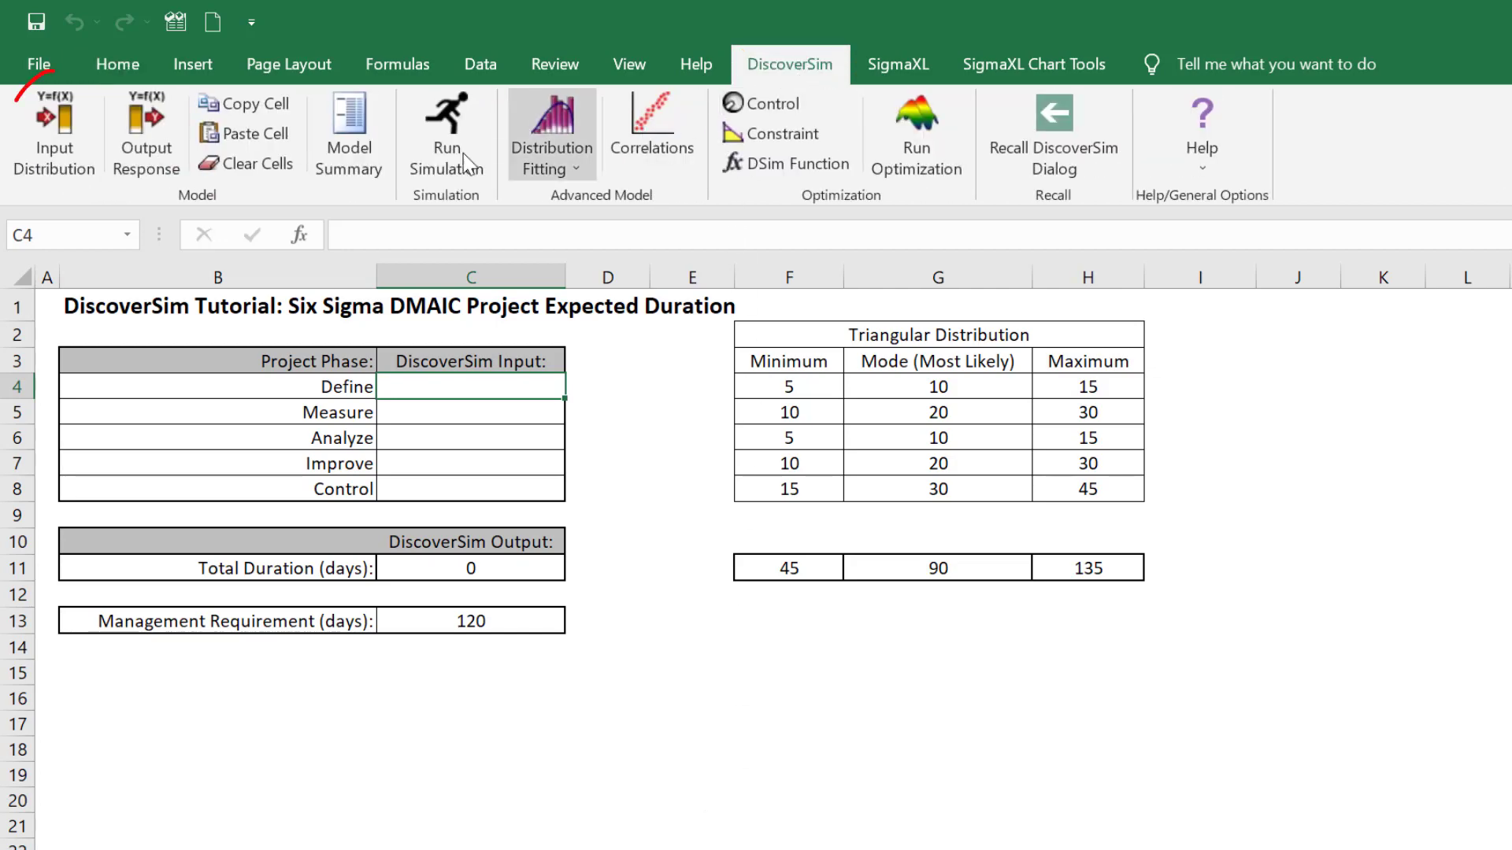
left_click(36, 174)
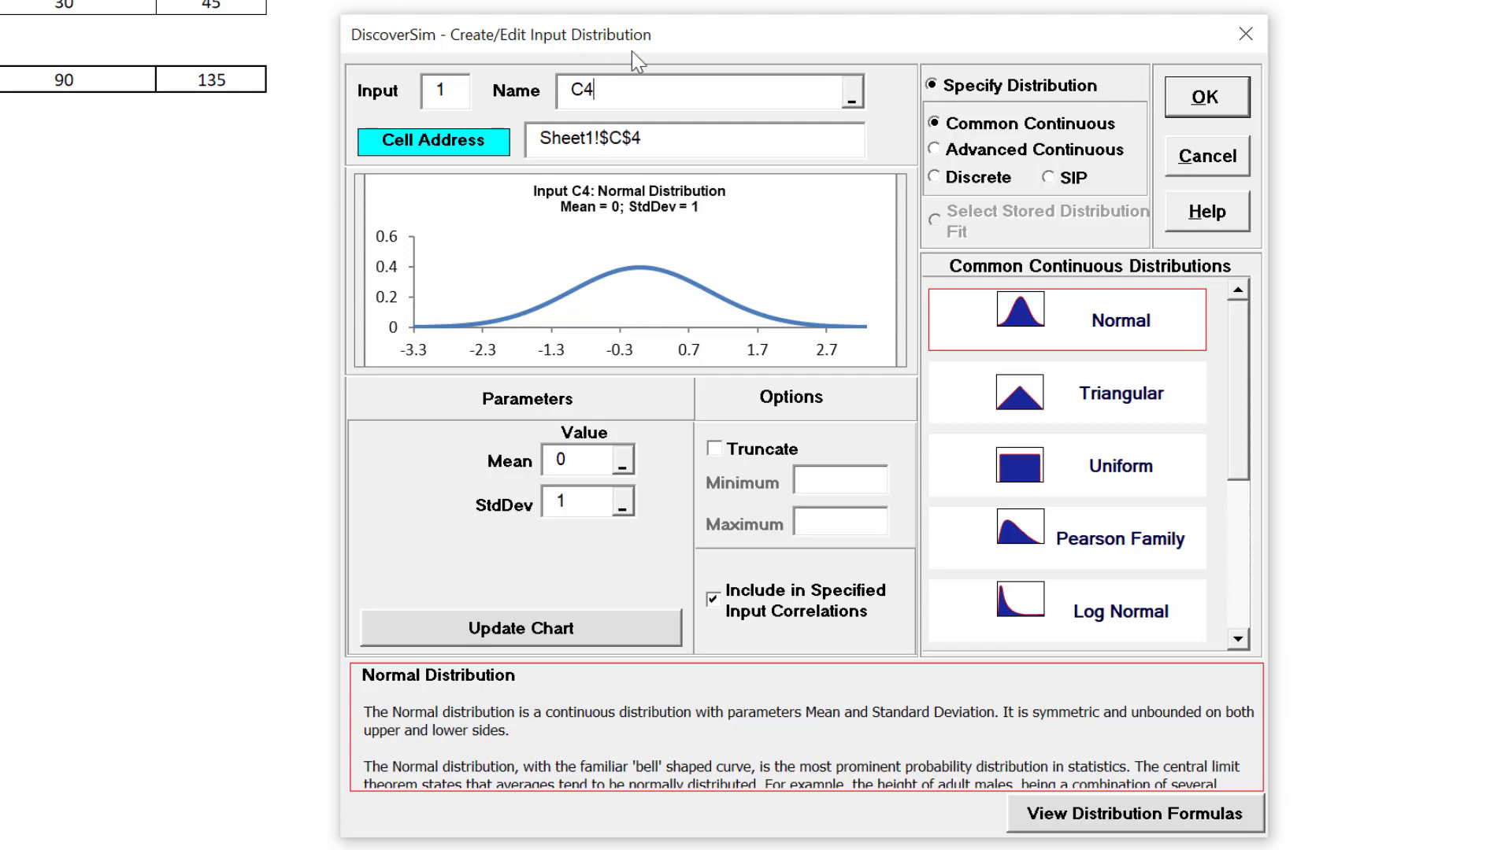
left_click(851, 100)
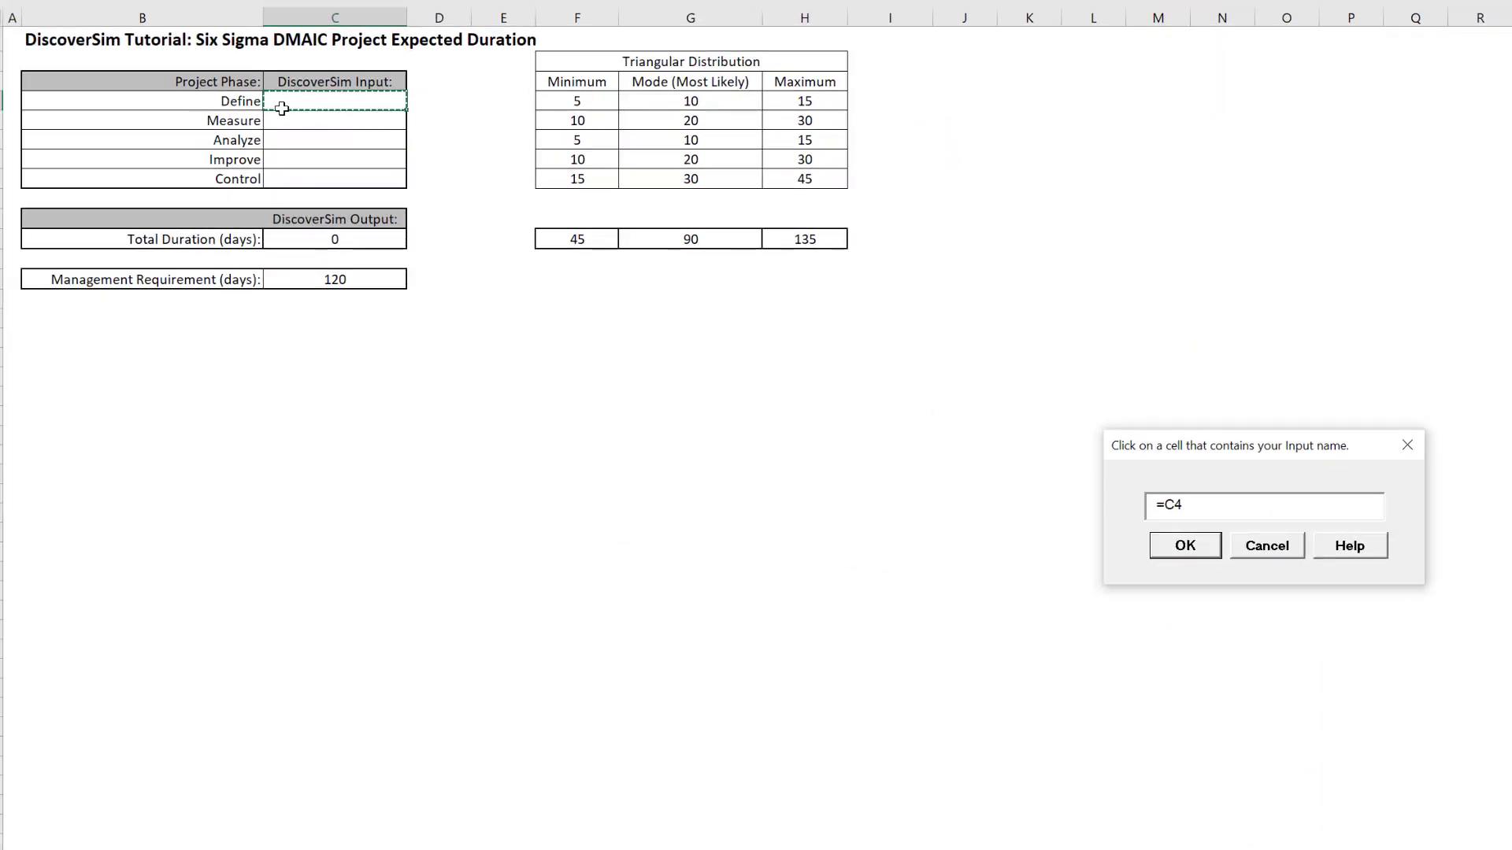
left_click(227, 100)
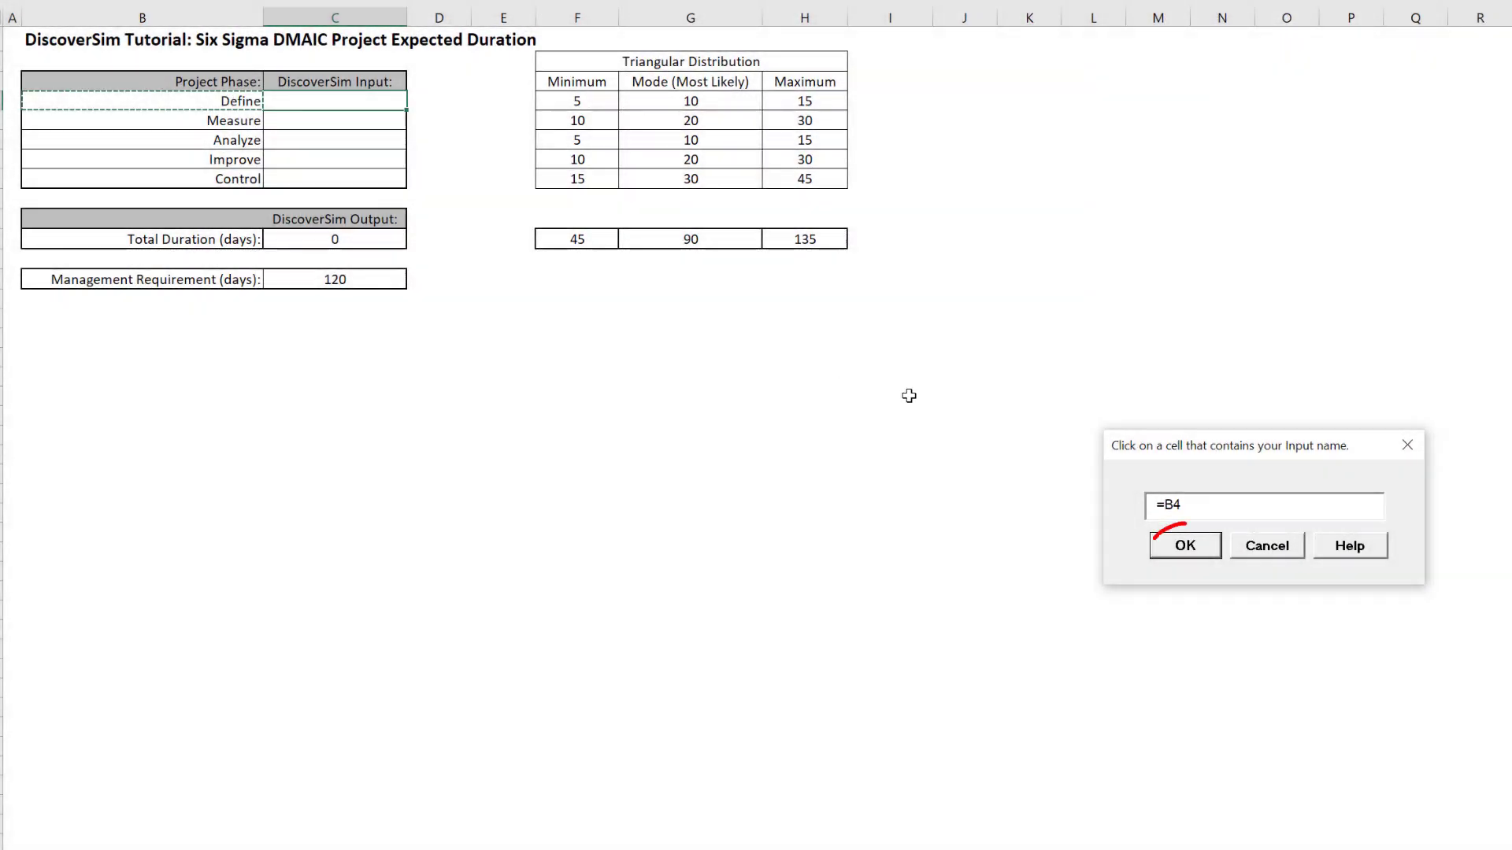
left_click(1152, 554)
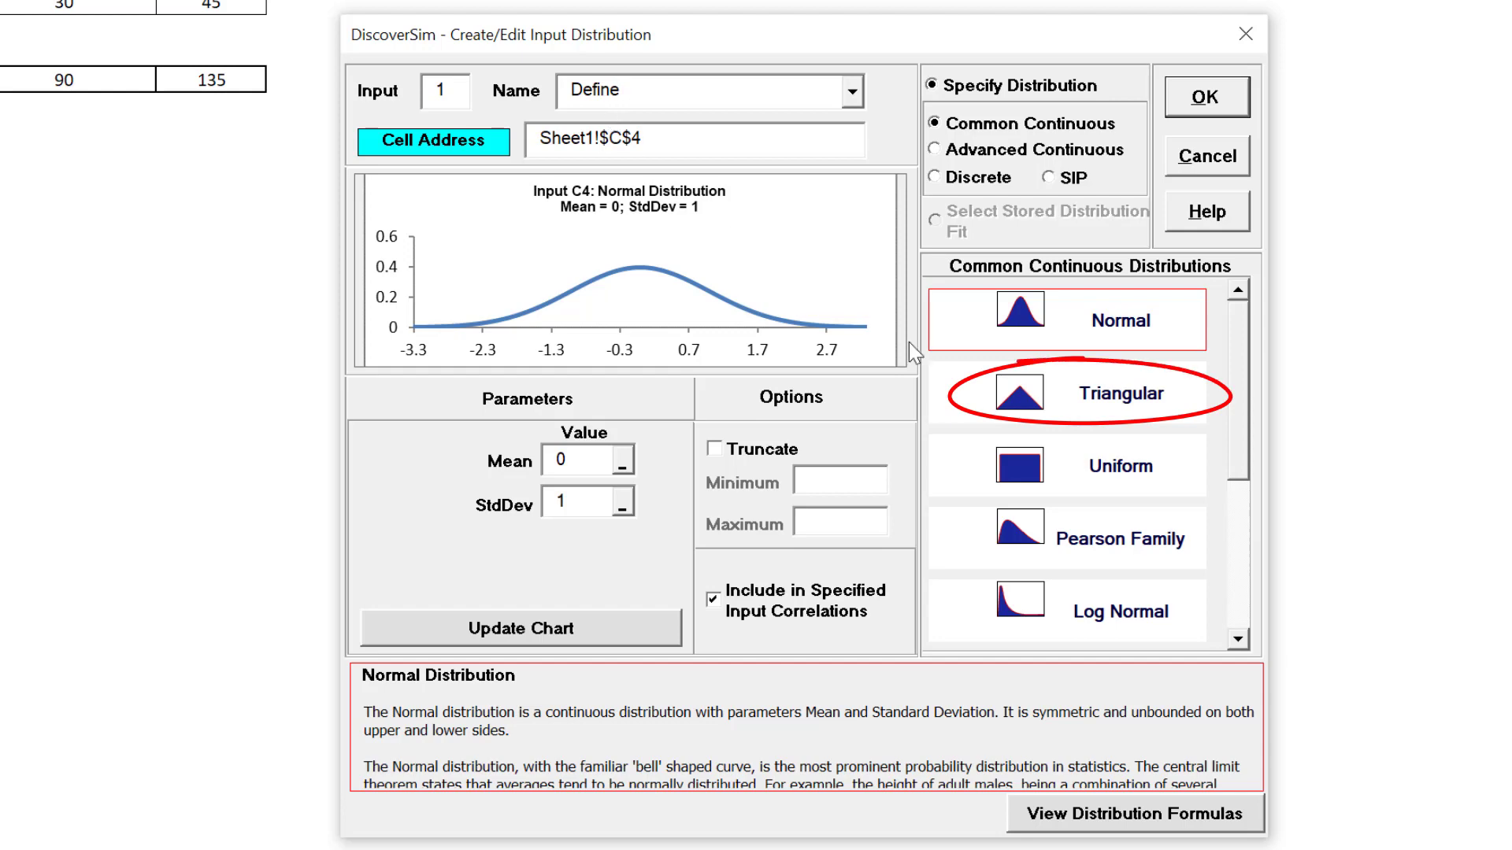
Step: Make the Define input a Triangular distribution with minimum from F4, mode from G4 and maximum from H4, update its chart and accept it
left_click(1073, 420)
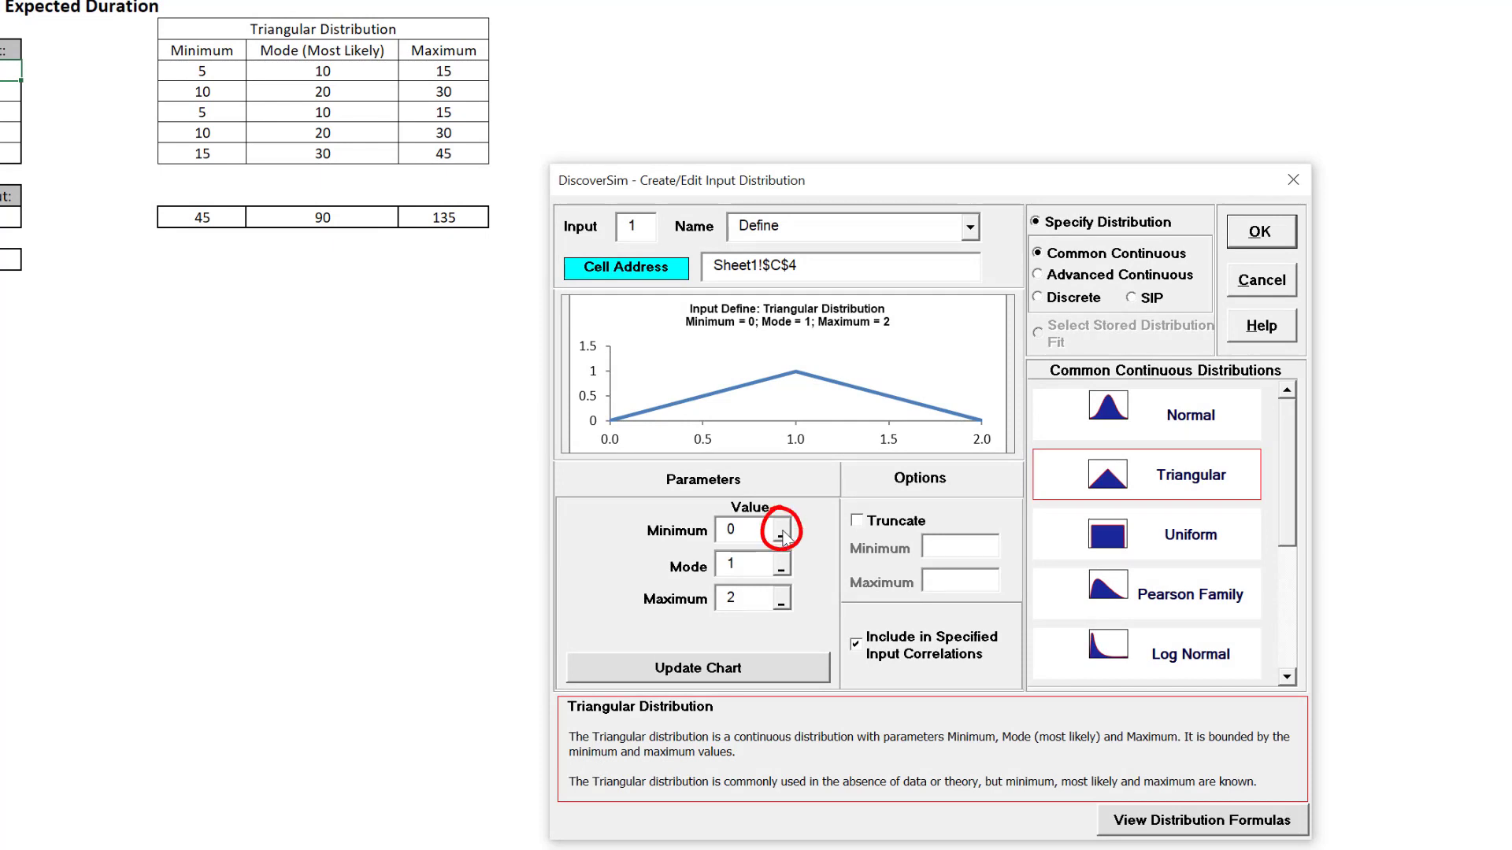
left_click(781, 534)
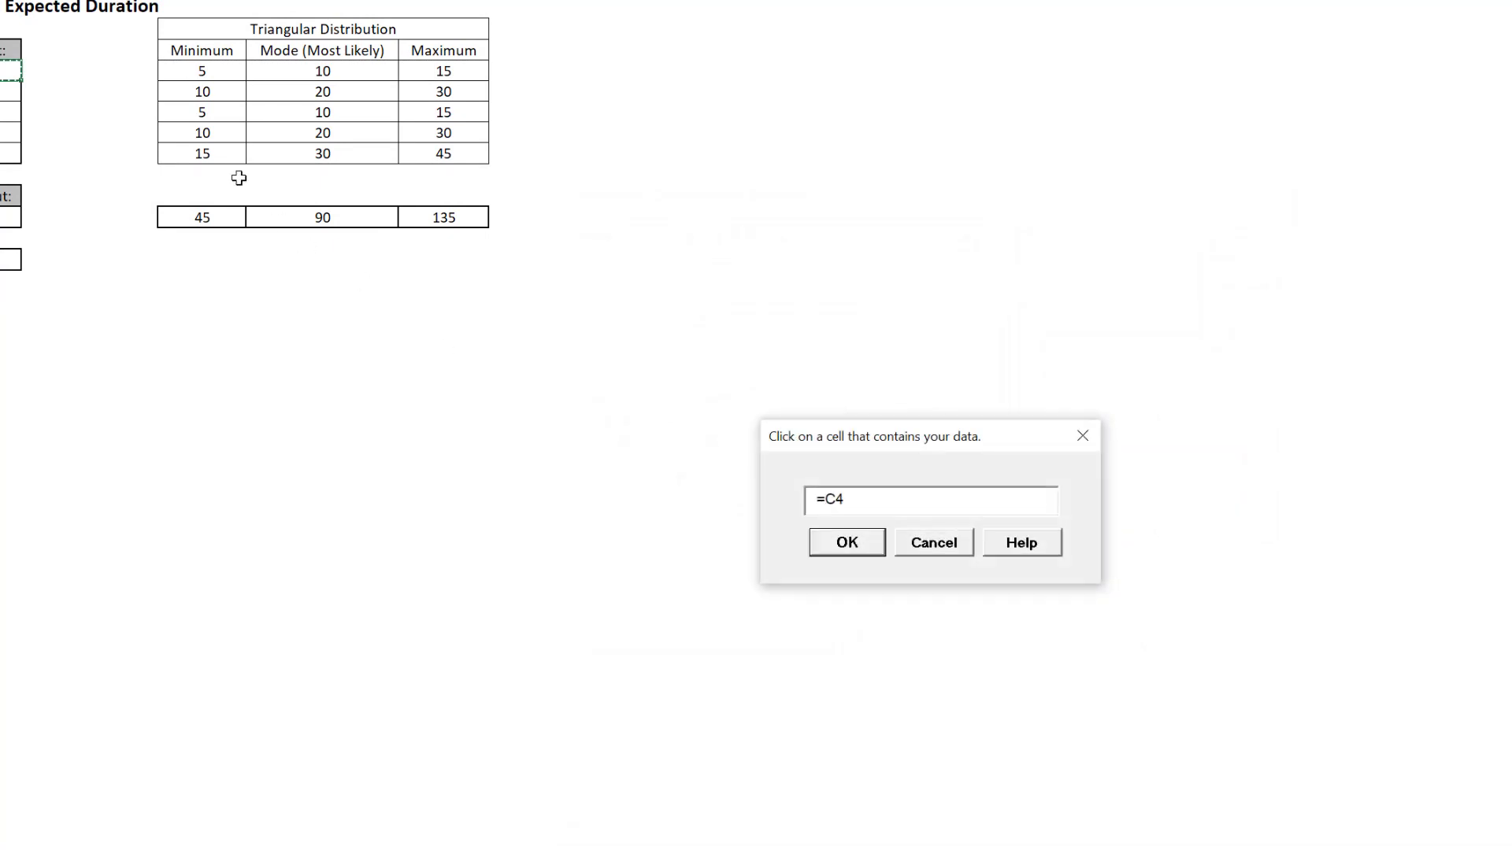
left_click(219, 72)
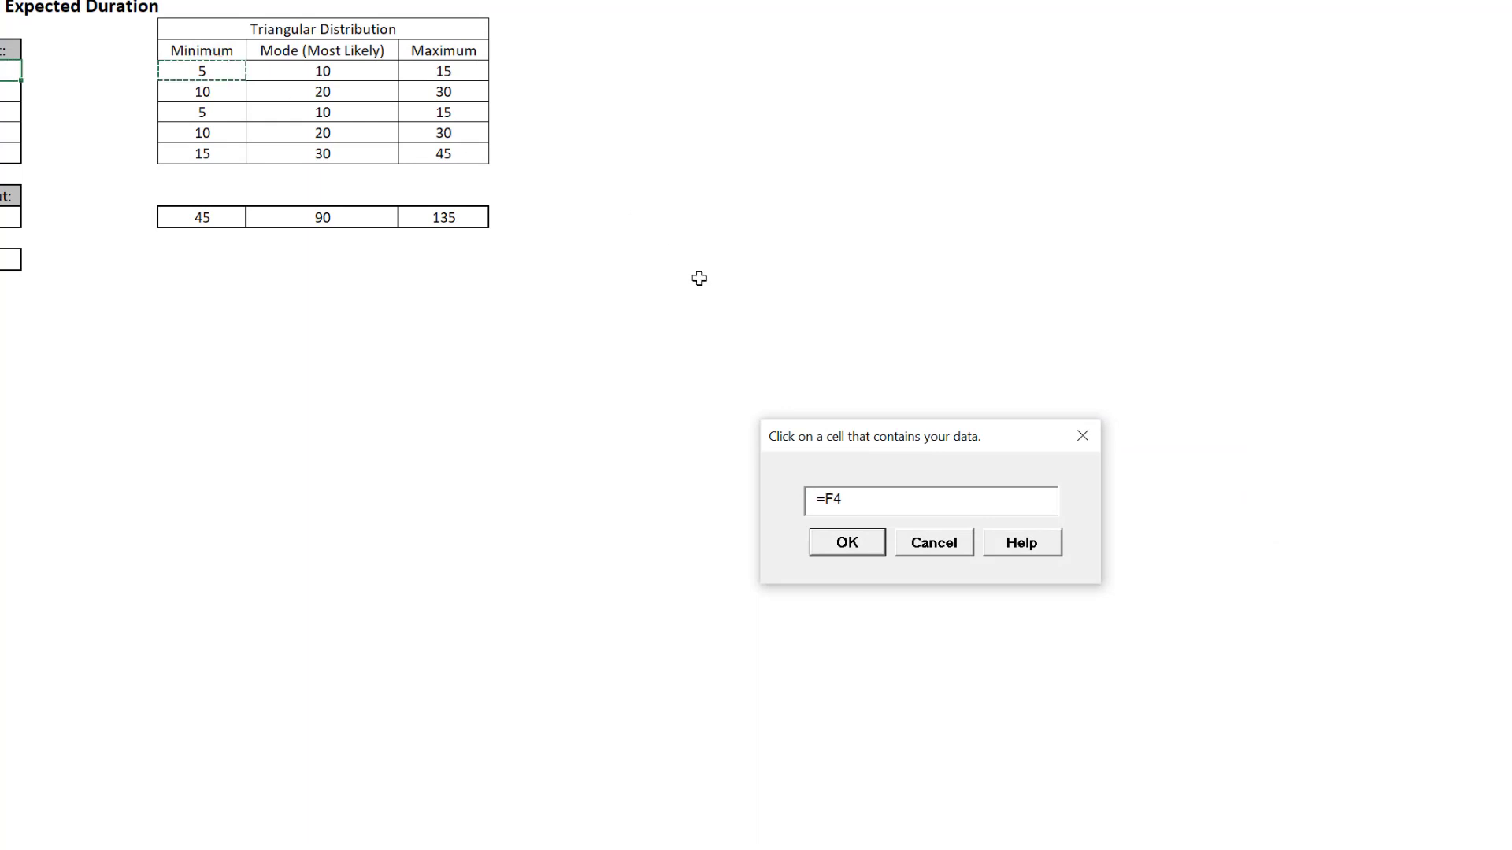
left_click(835, 540)
left_click(781, 567)
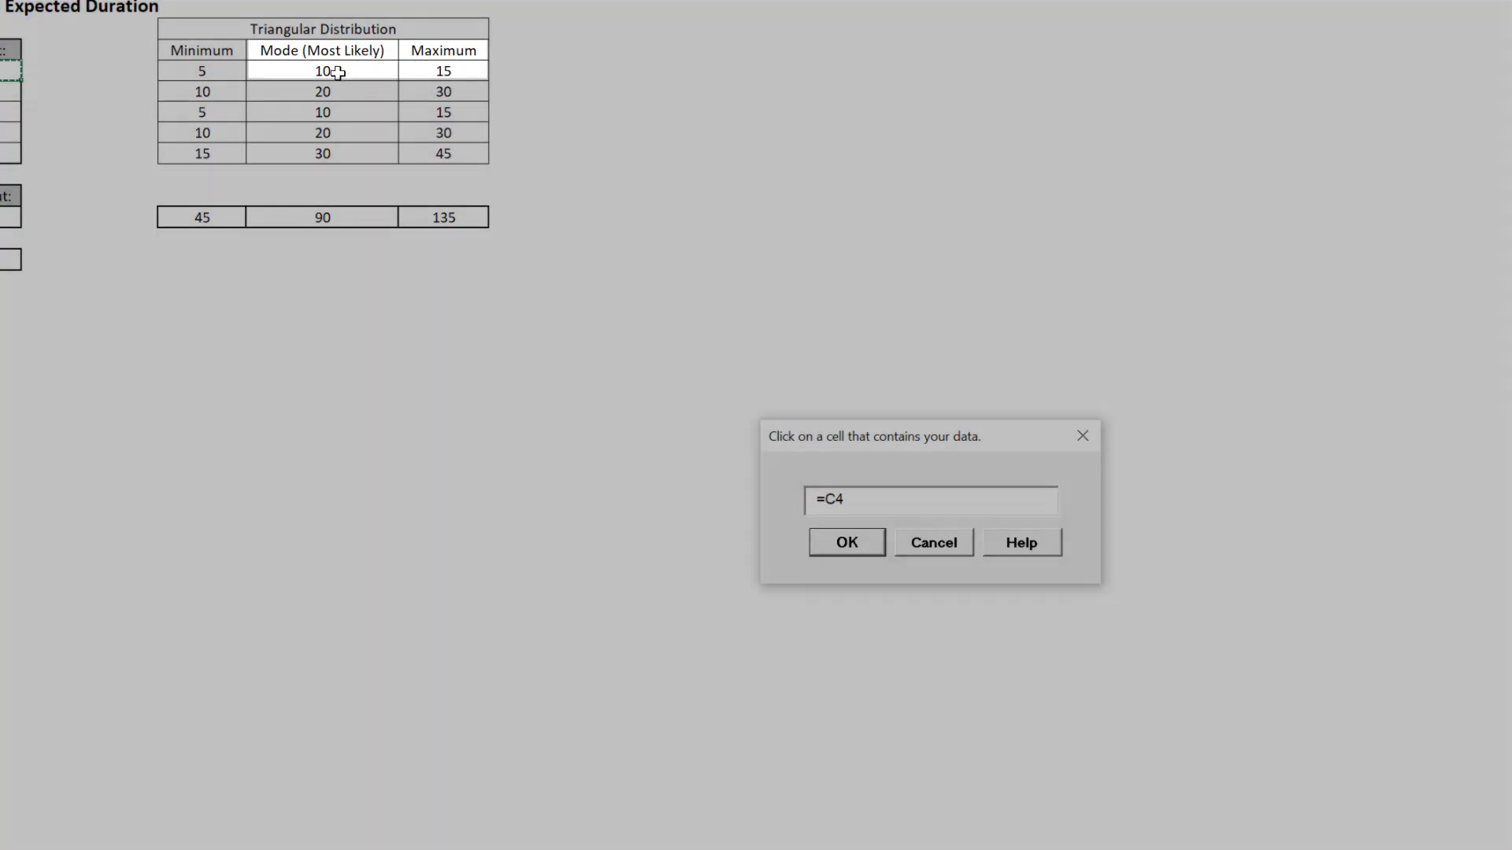
left_click(336, 72)
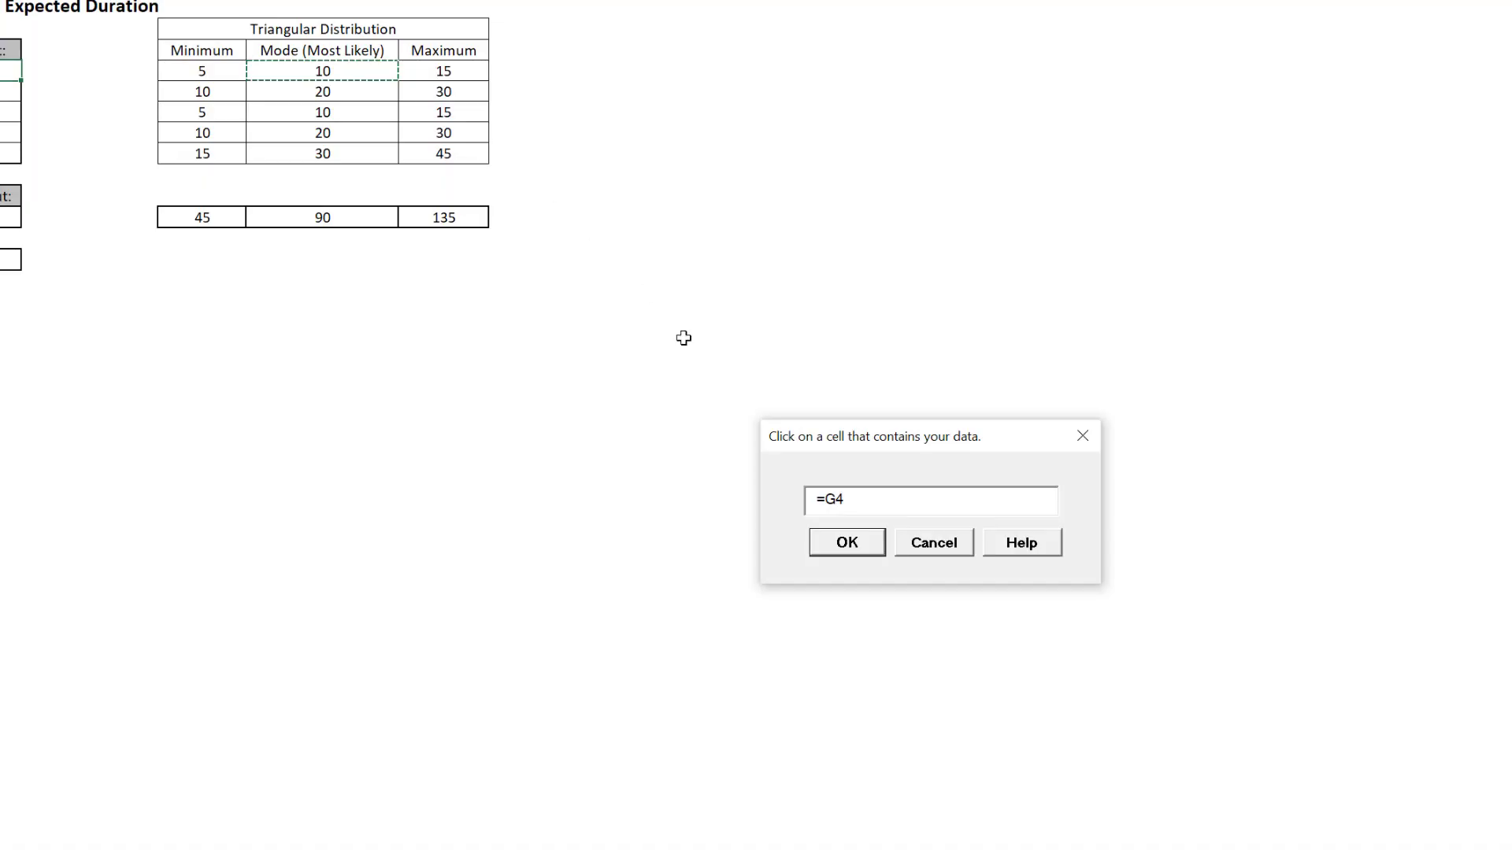
left_click(824, 544)
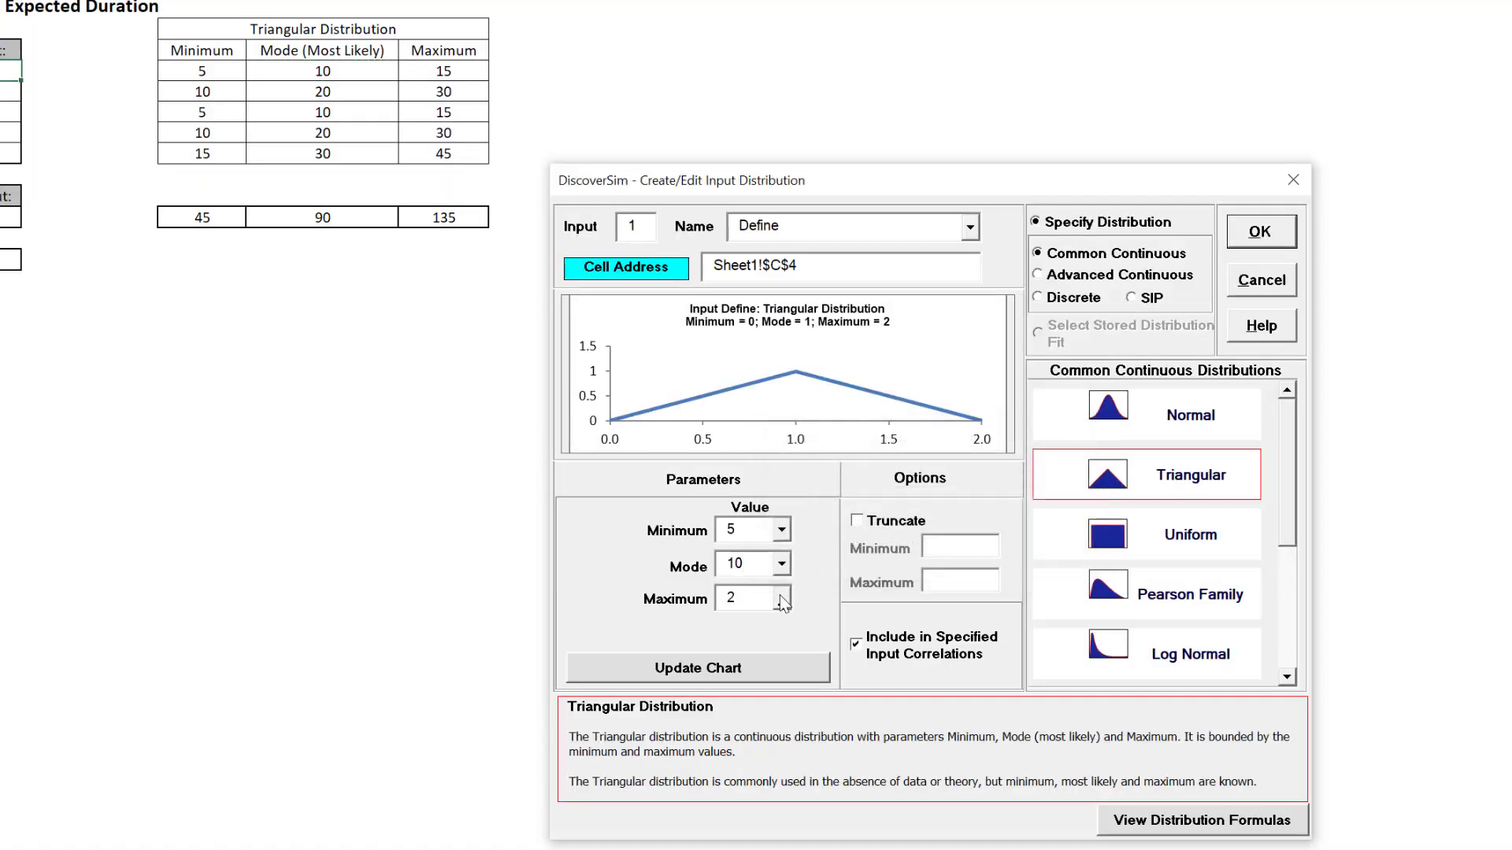
left_click(782, 600)
left_click(437, 71)
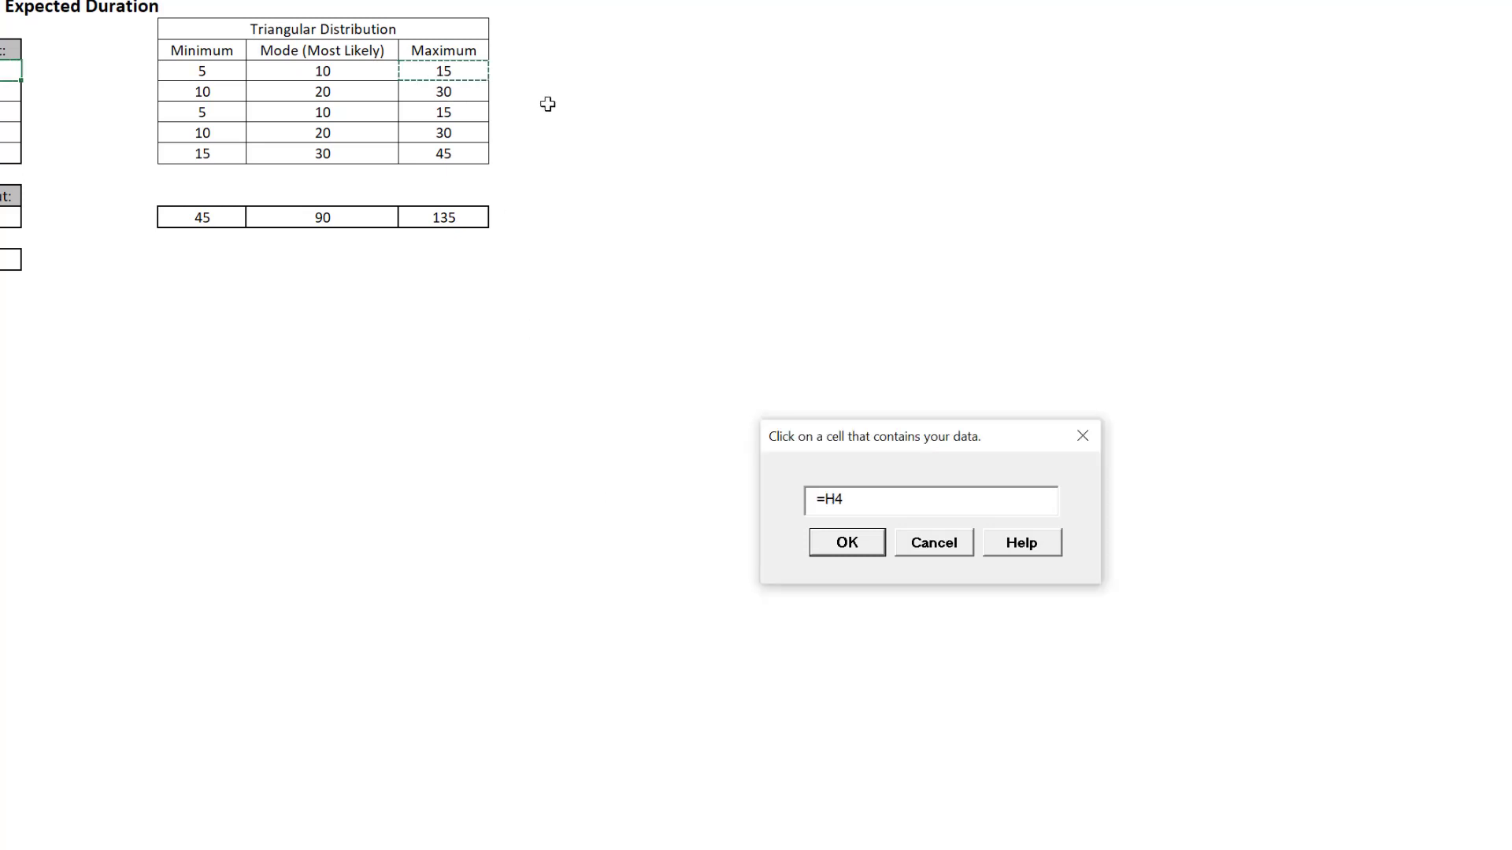
left_click(837, 545)
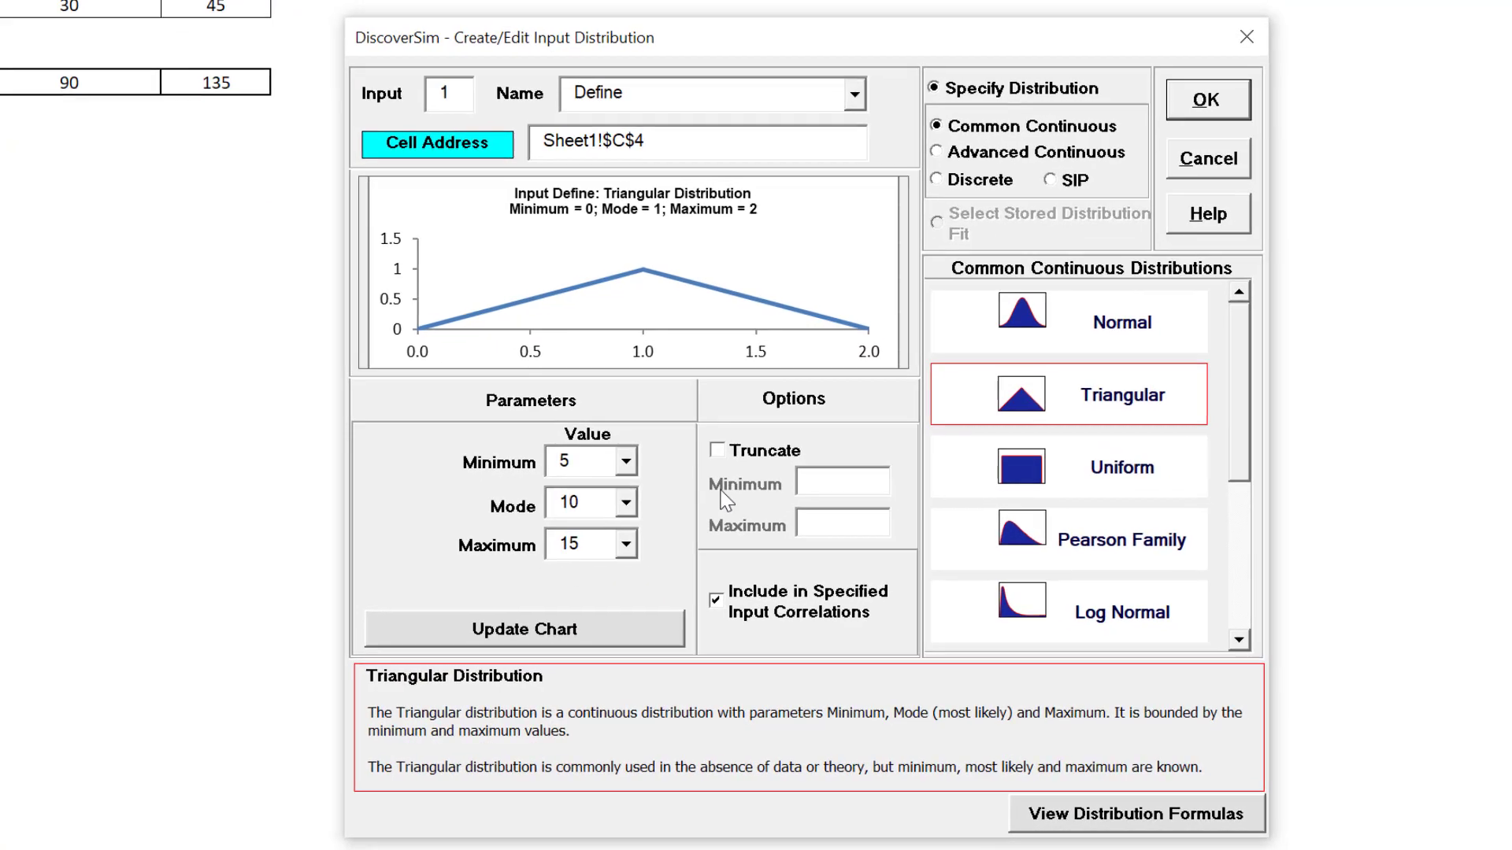
left_click(574, 636)
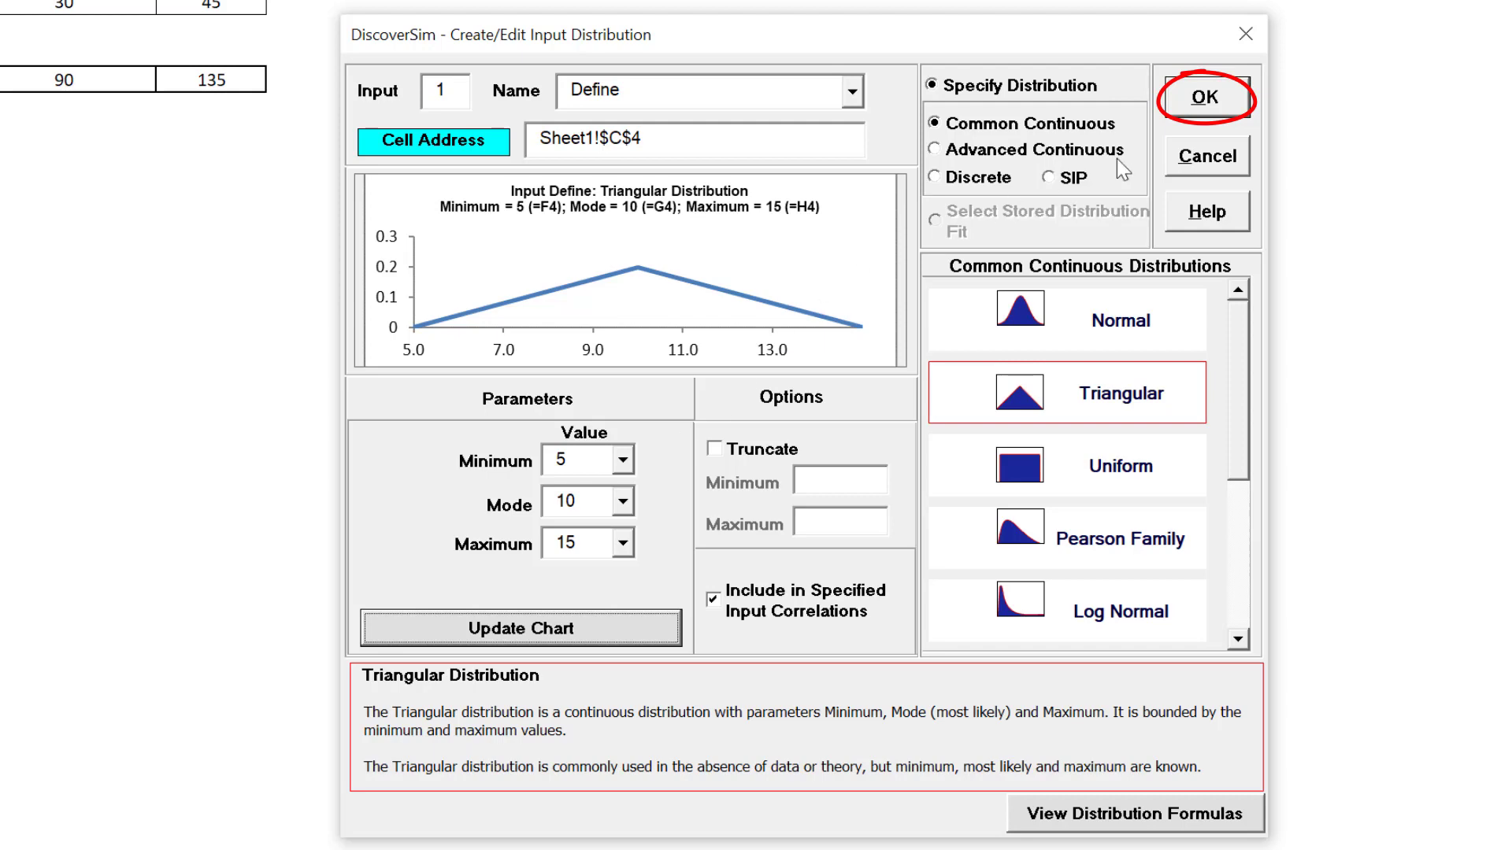
left_click(1203, 106)
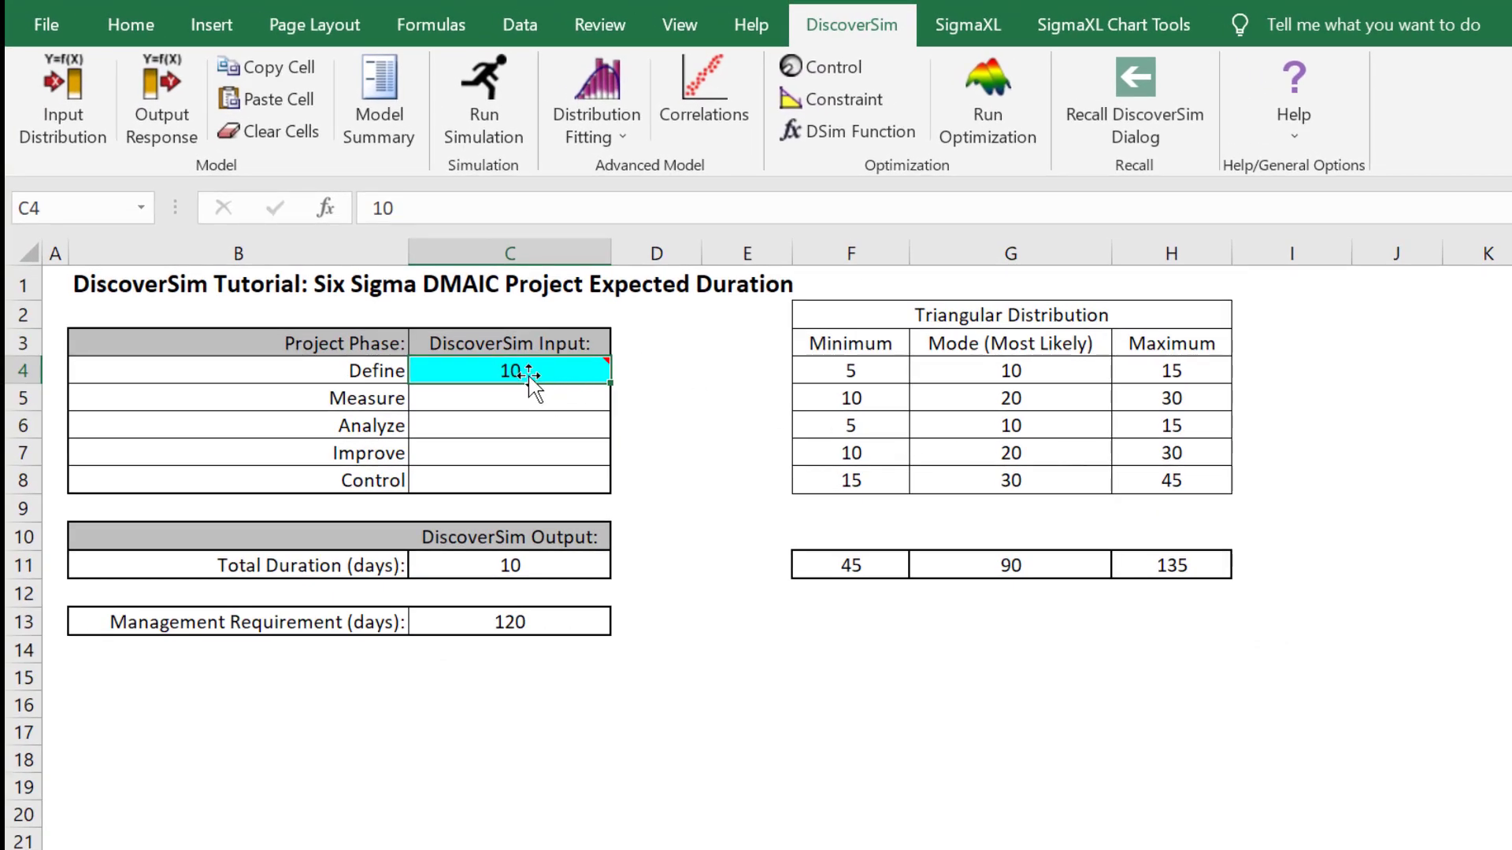
Step: Copy the DiscoverSim input distribution in C4 to the Measure, Analyze, Improve and Control cells C5:C8
mouse_move(530, 377)
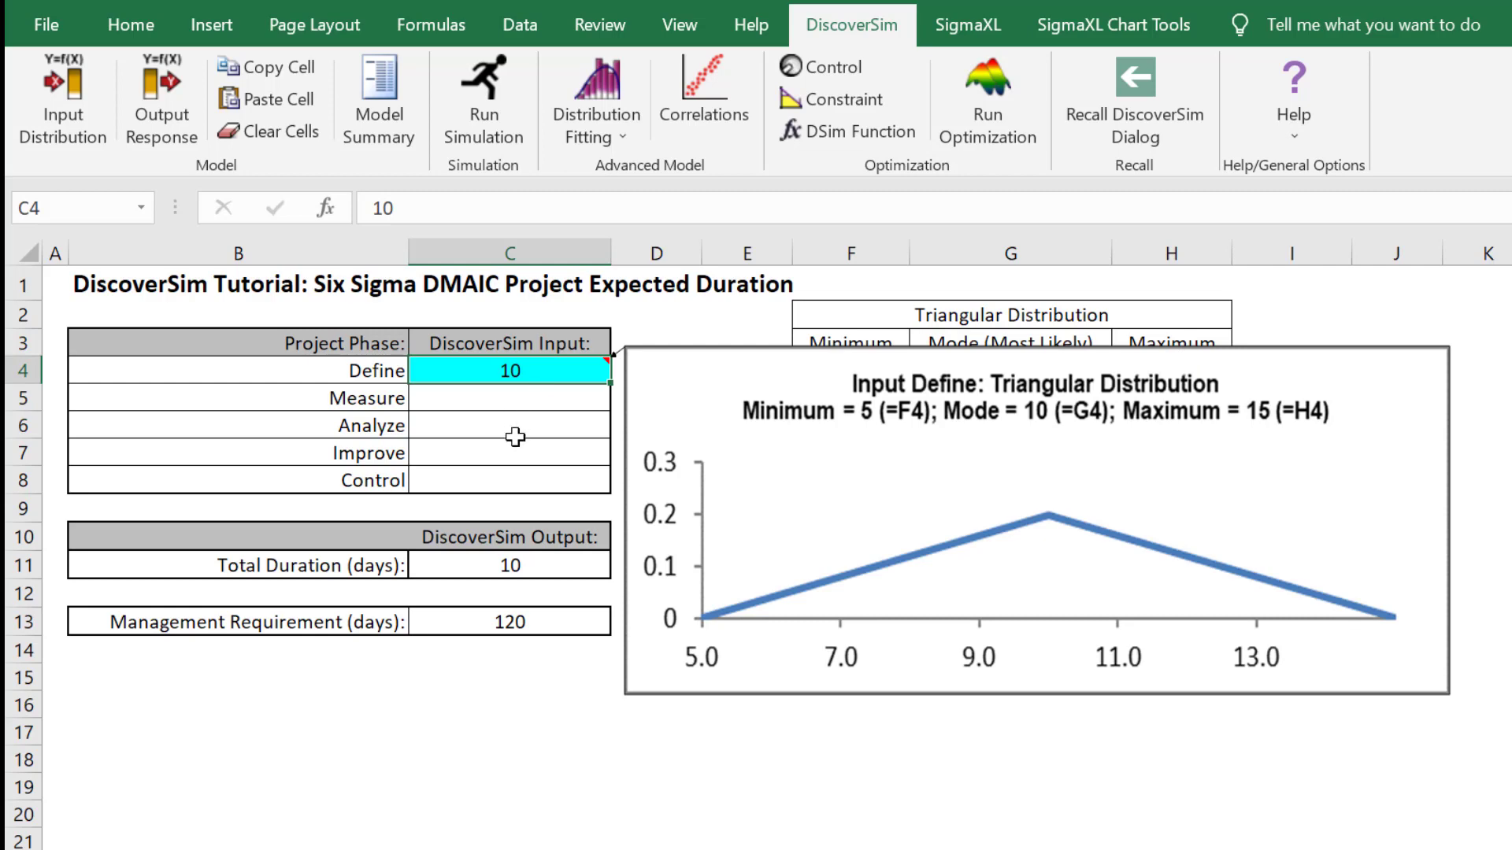
left_click(263, 71)
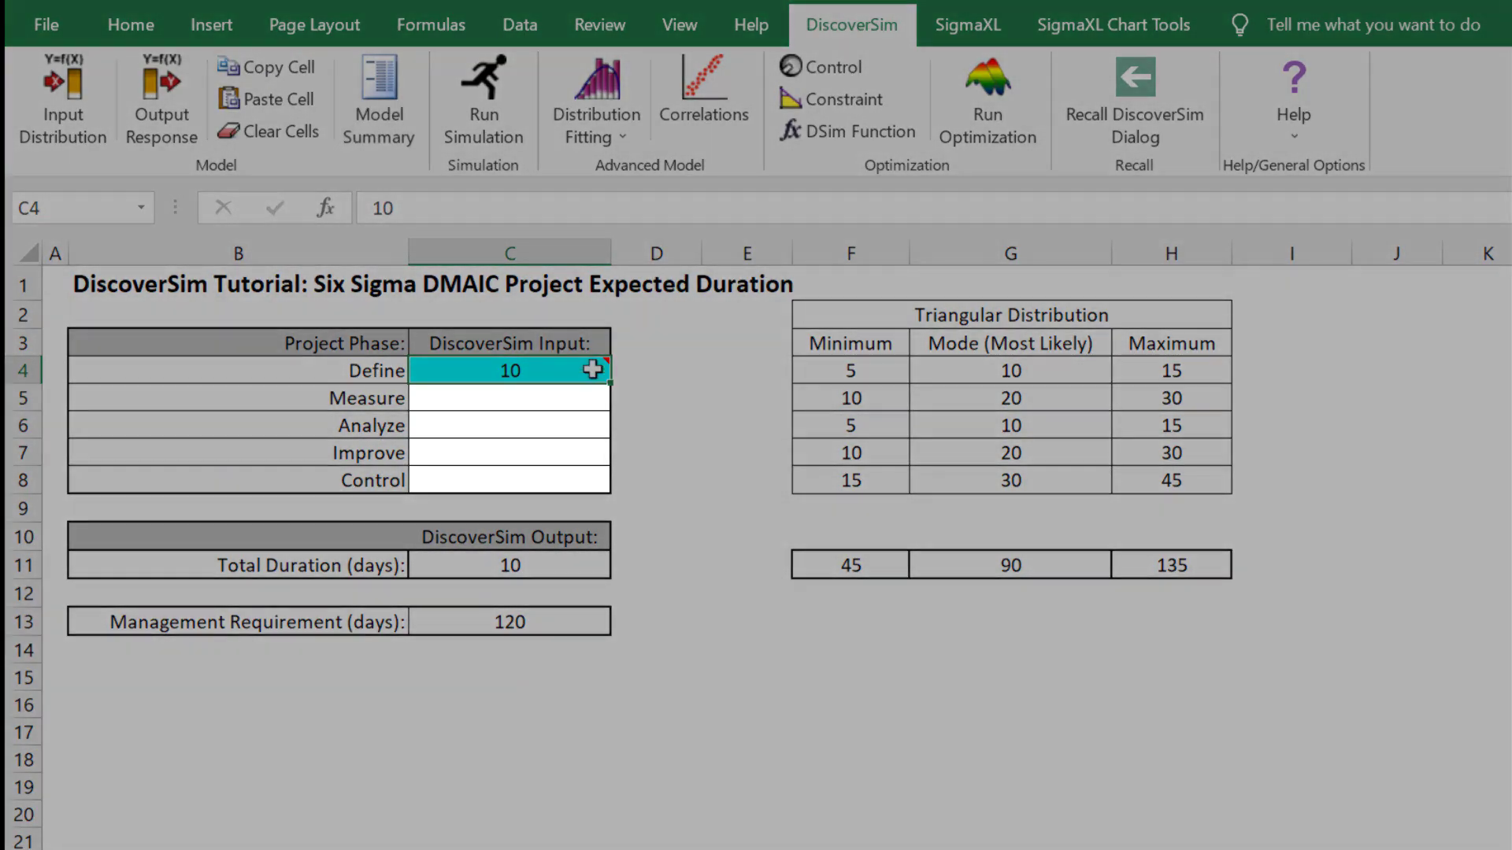
left_click_drag(588, 399, 589, 477)
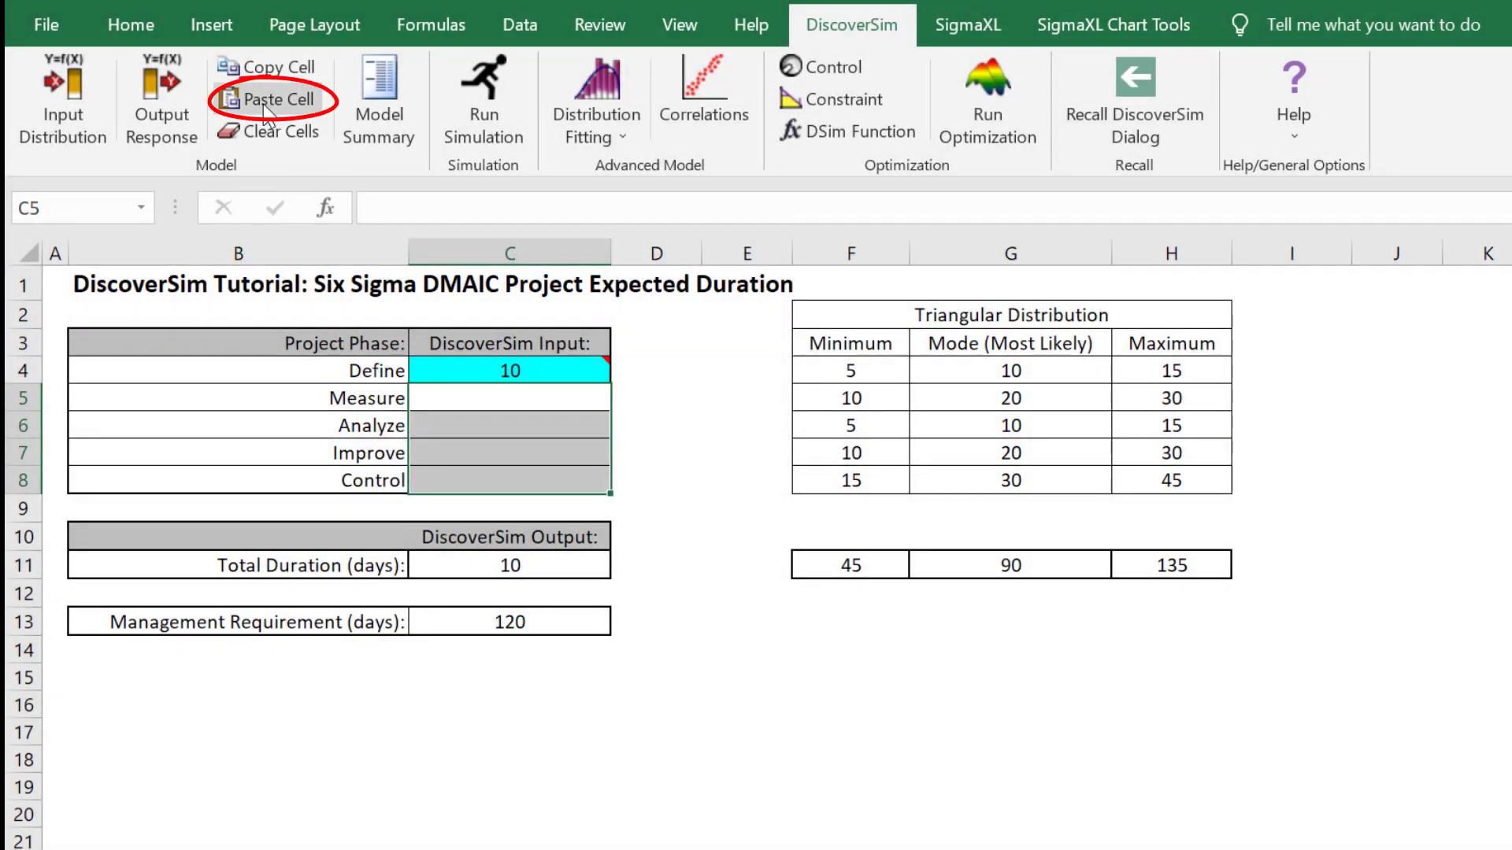
left_click(266, 102)
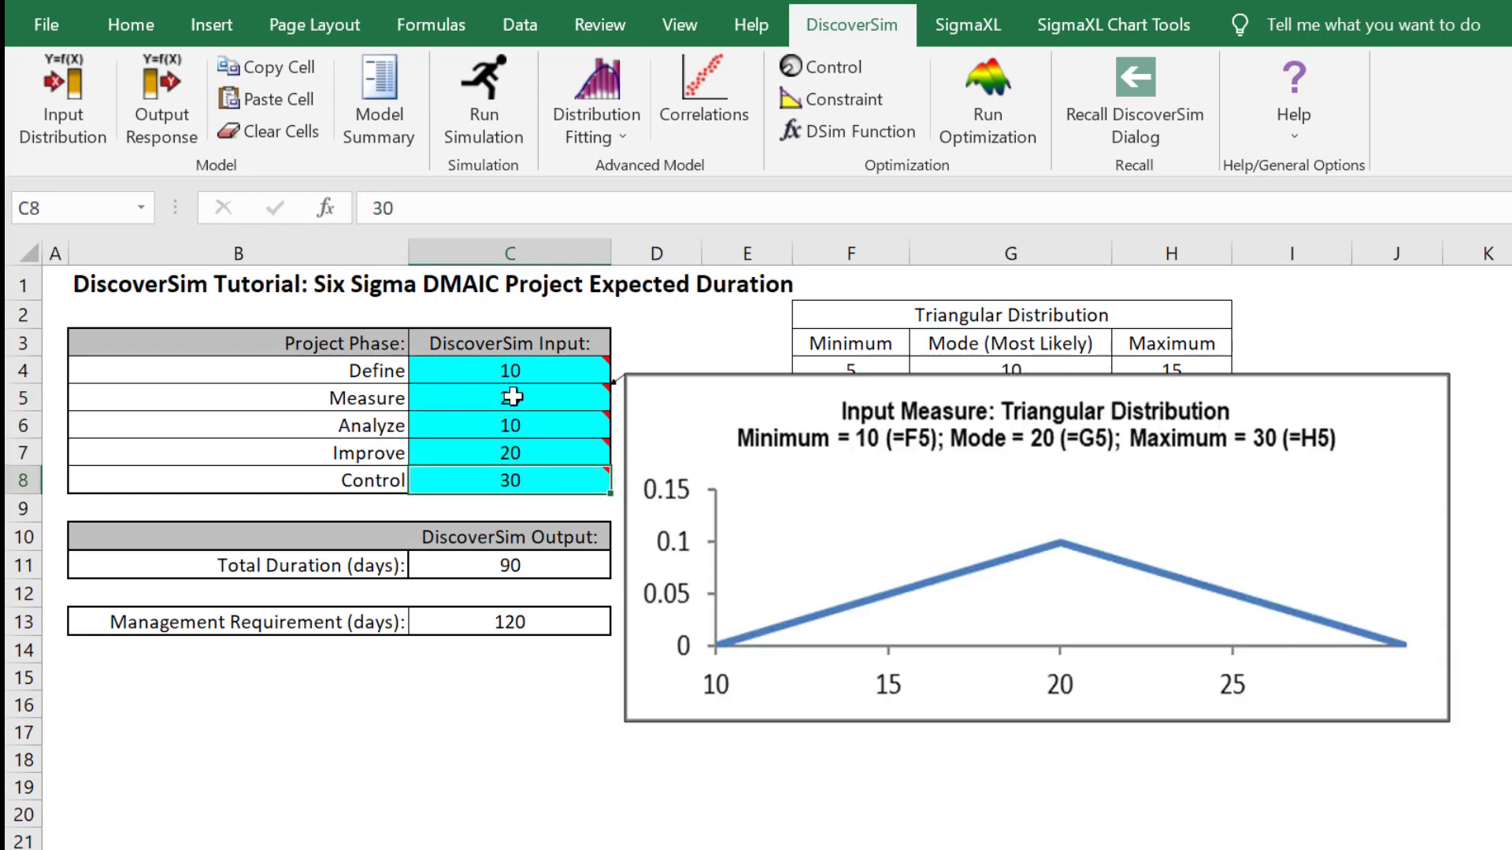
mouse_move(507, 425)
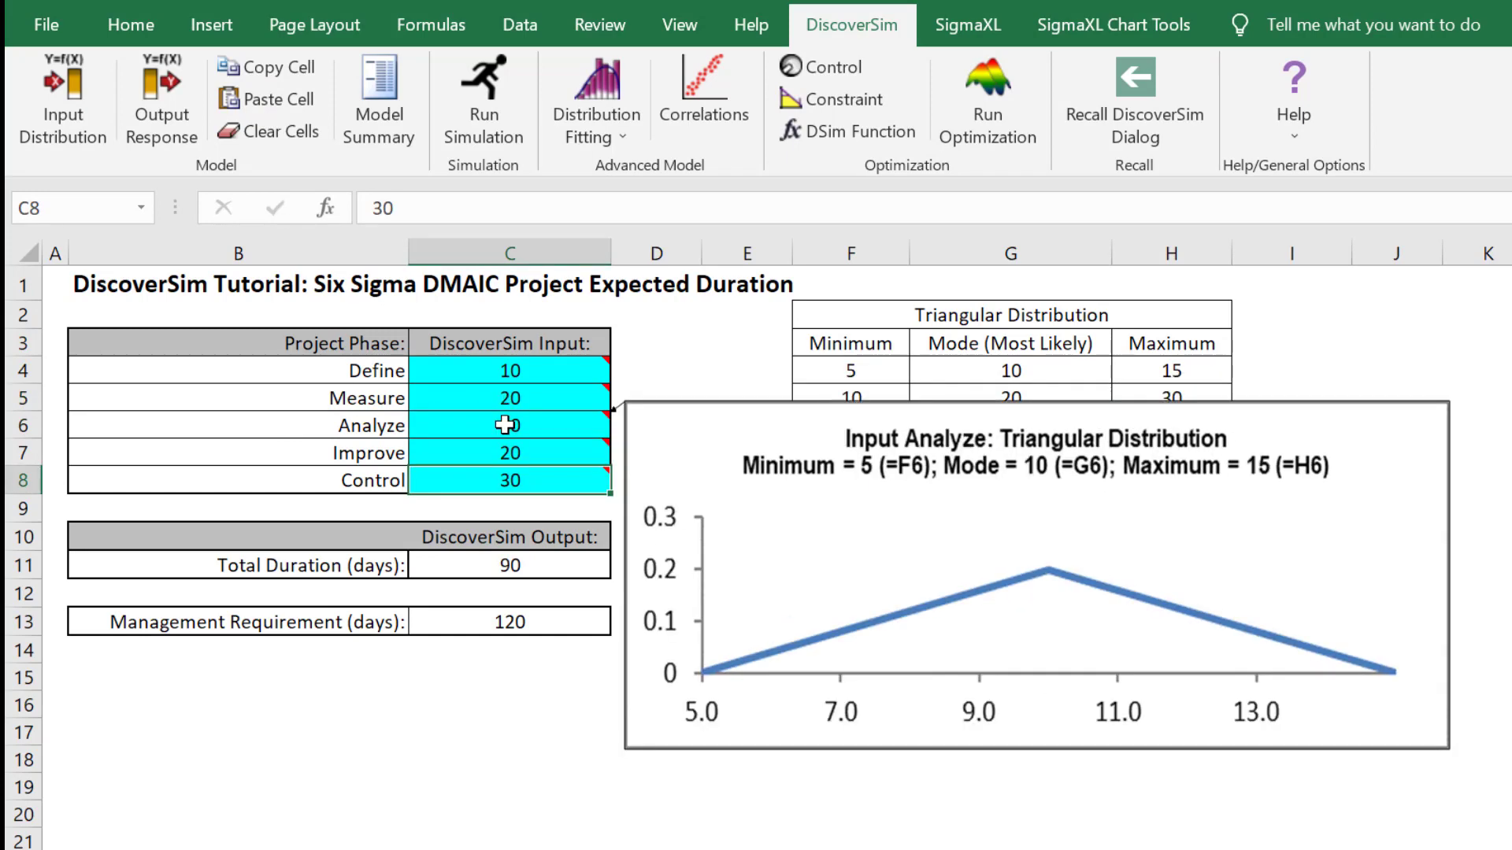
mouse_move(507, 452)
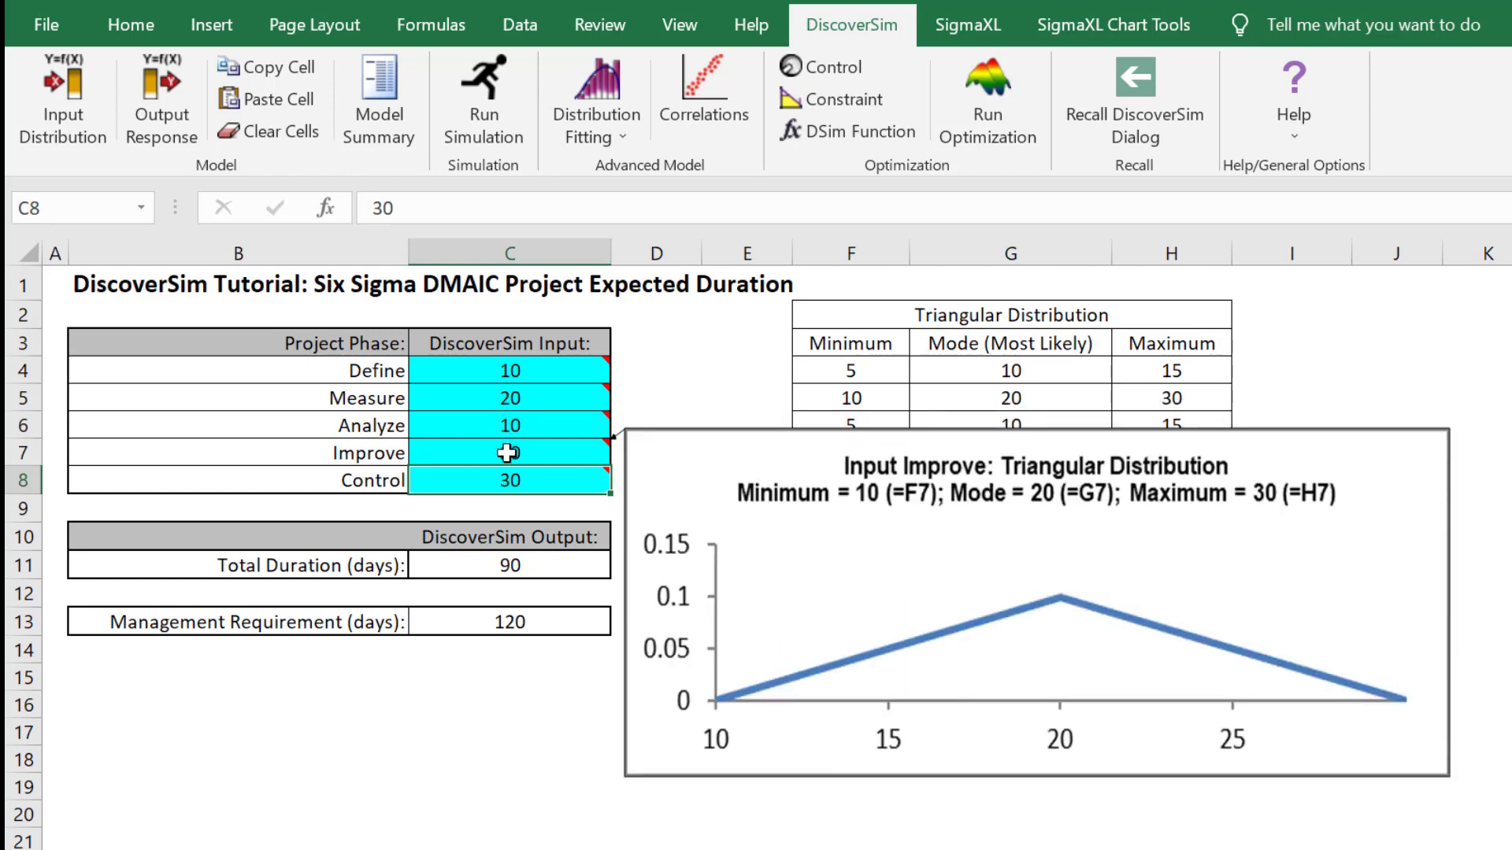
mouse_move(520, 478)
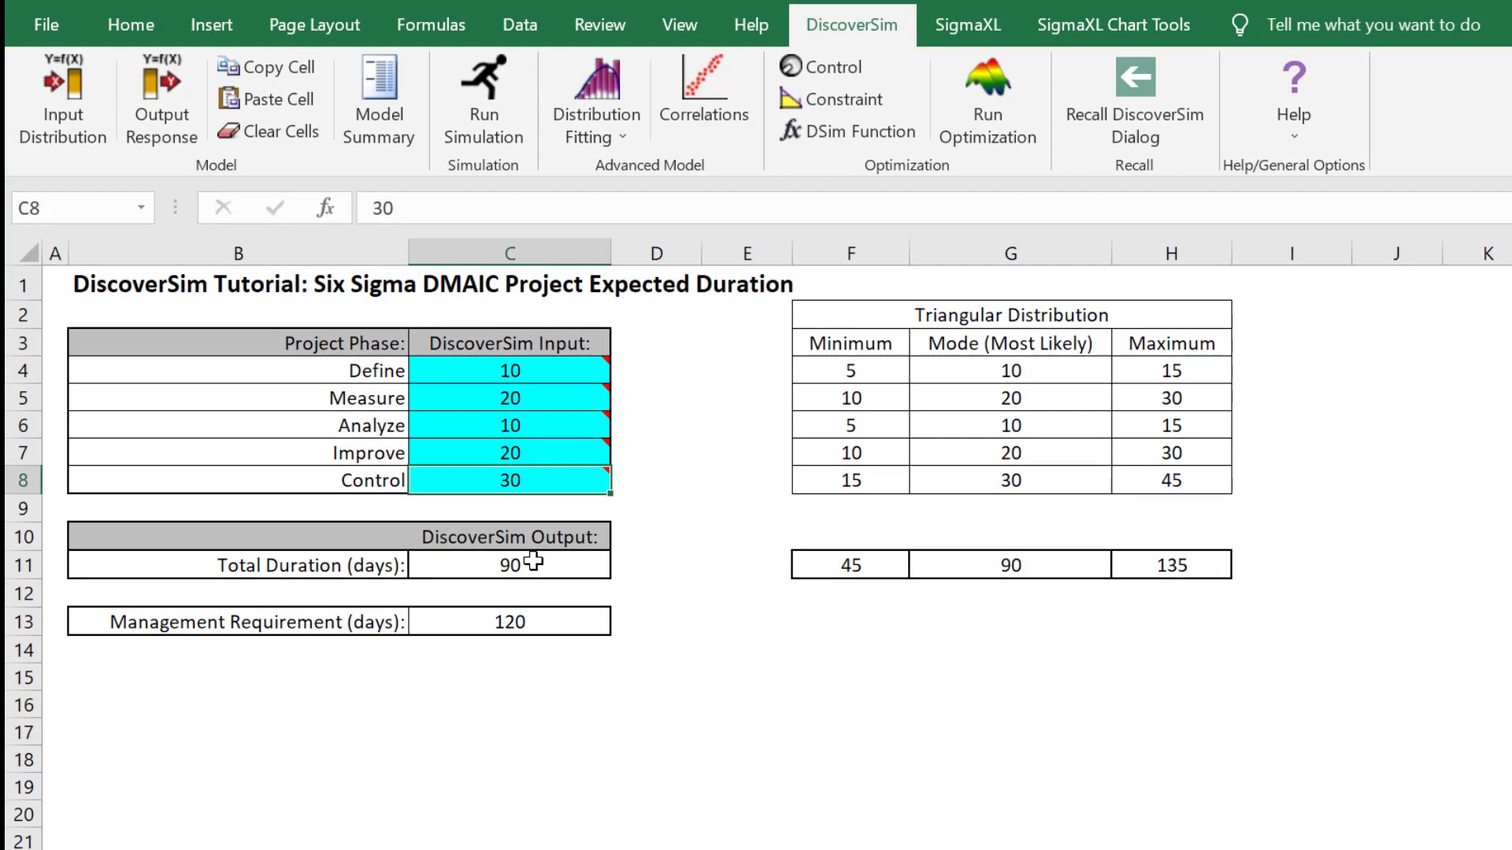
Step: Start an output response for the total duration formula in cell C11 and name it Total
left_click(534, 563)
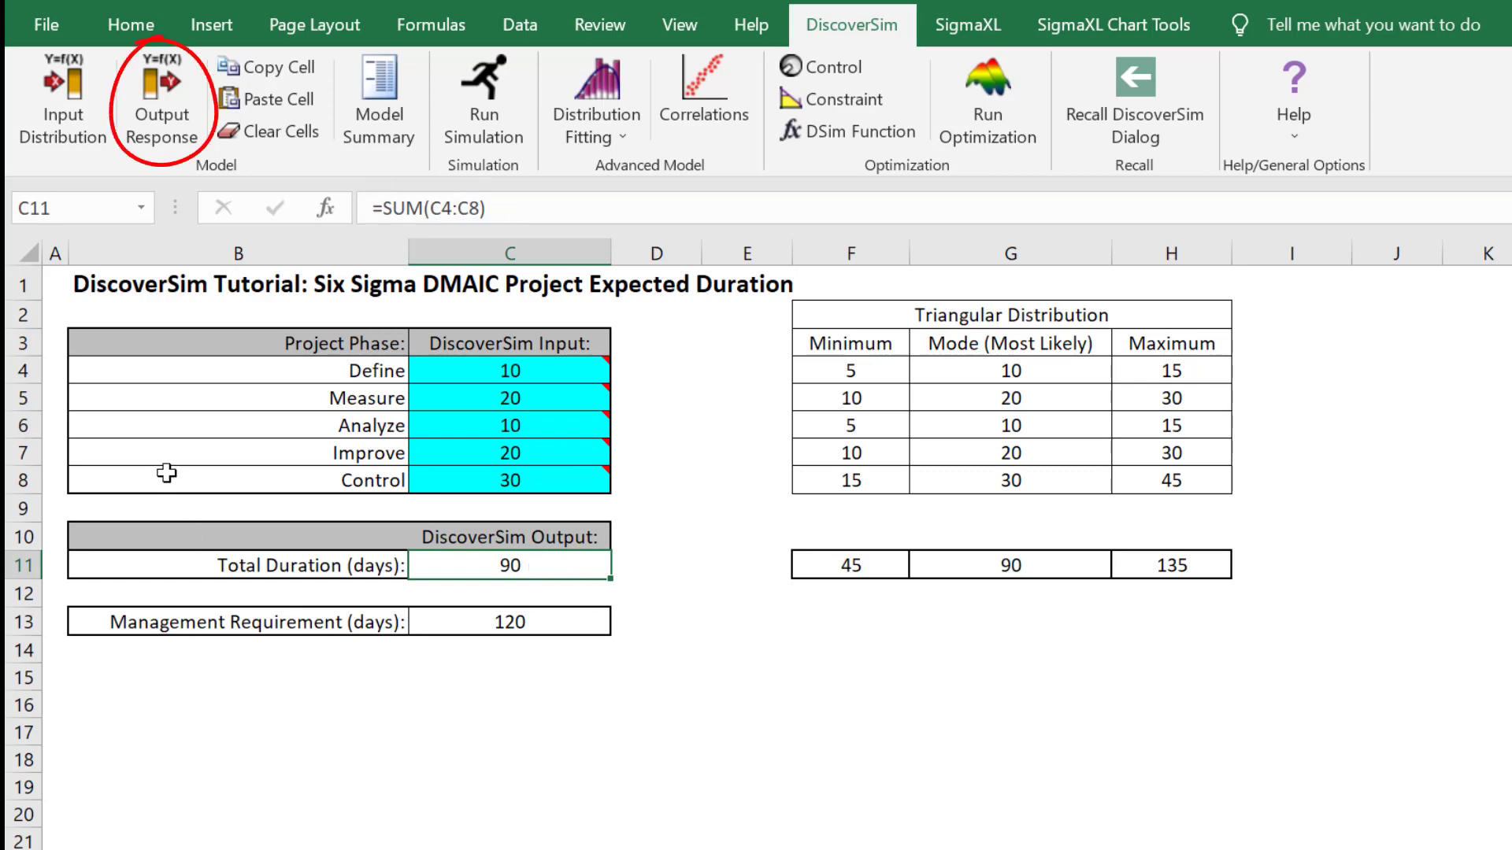
left_click(157, 126)
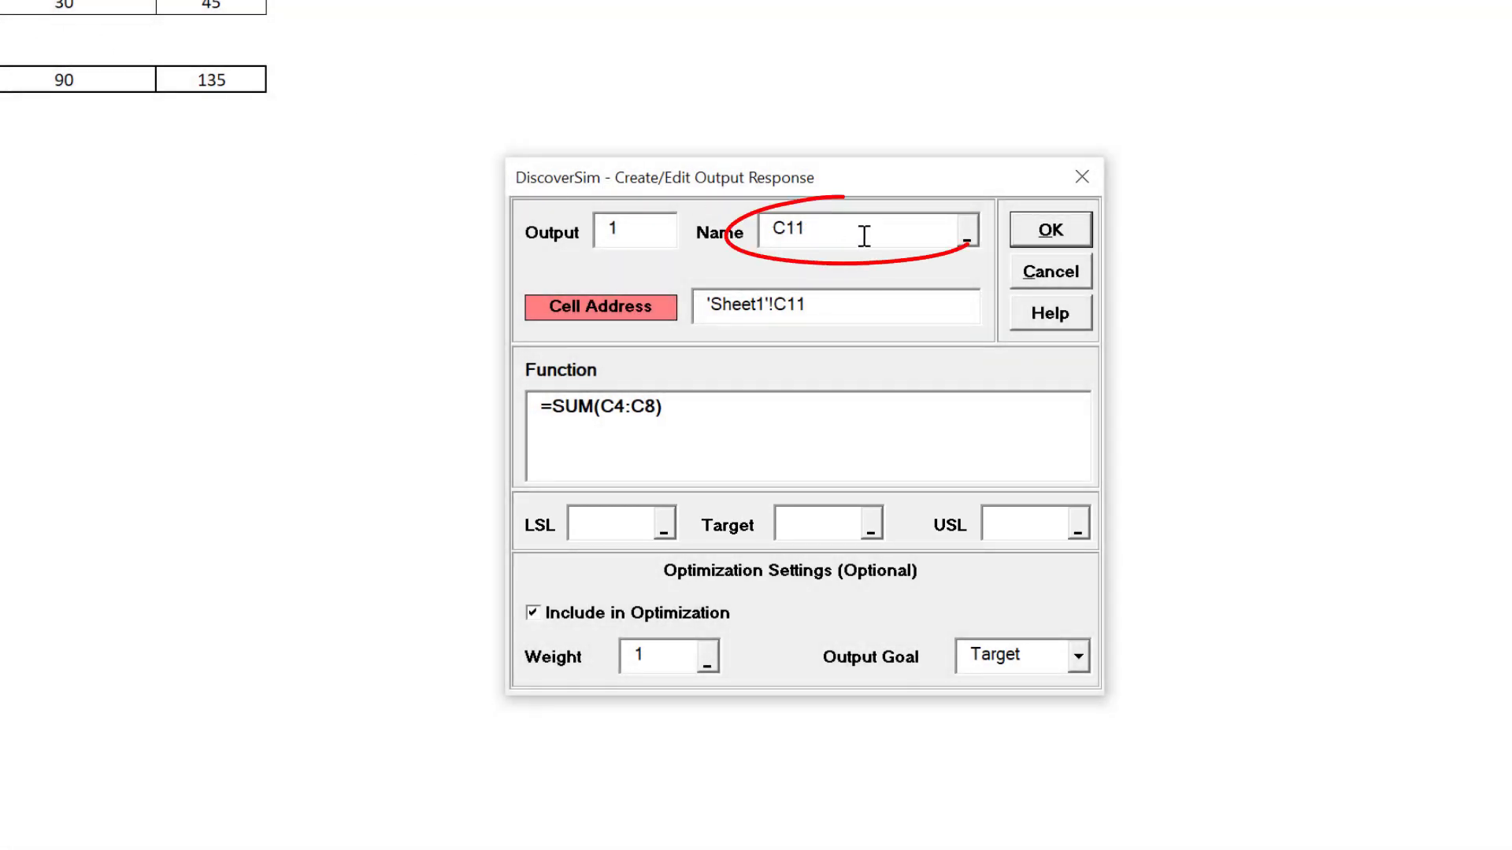
left_click_drag(863, 235, 740, 234)
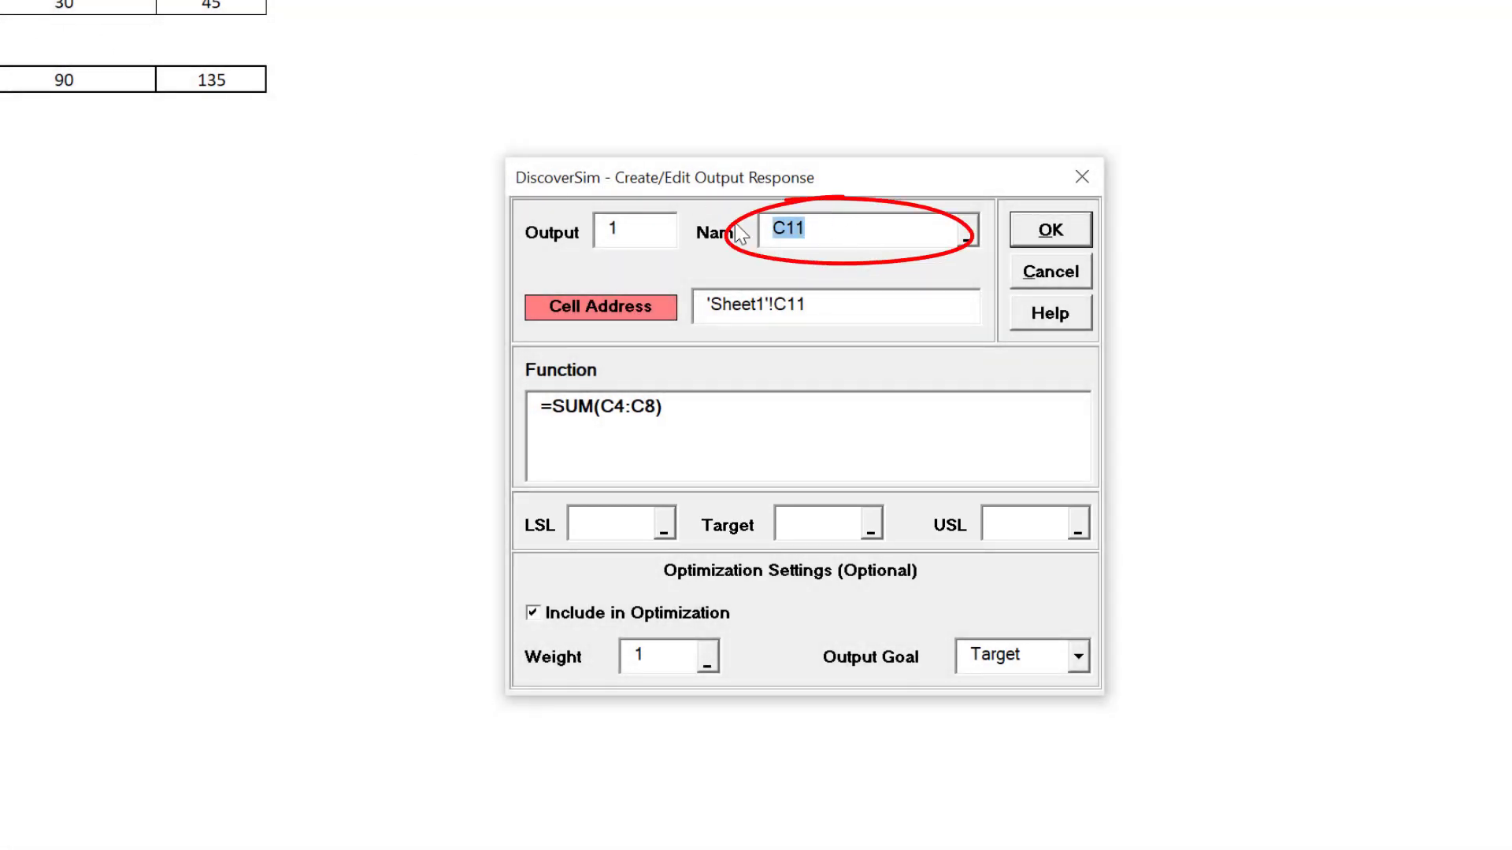
type("Total")
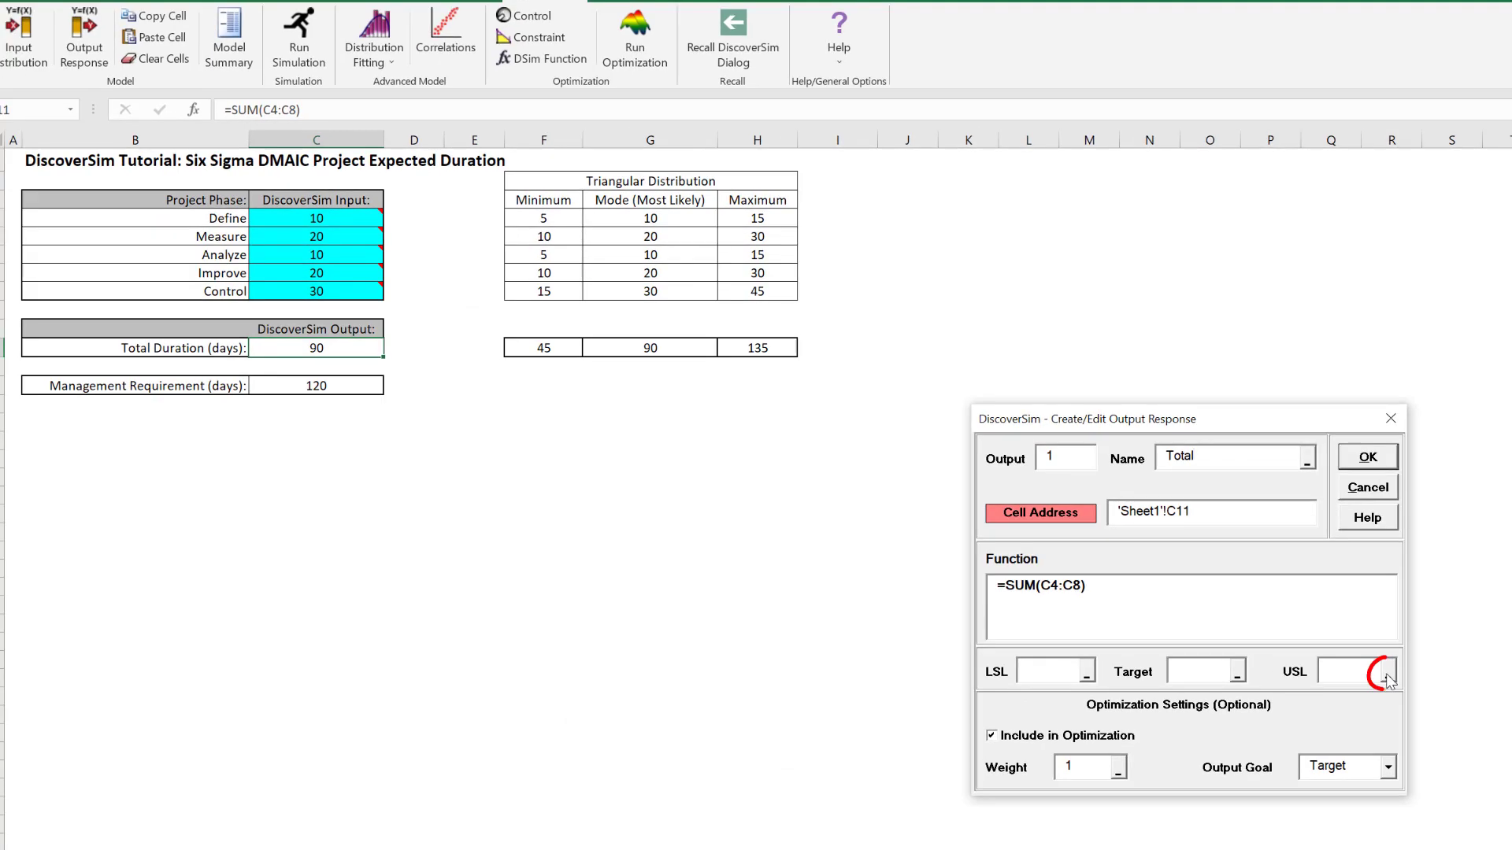
Step: Link the Total output's USL to the management requirement in cell C13 and accept the output response
left_click(1388, 675)
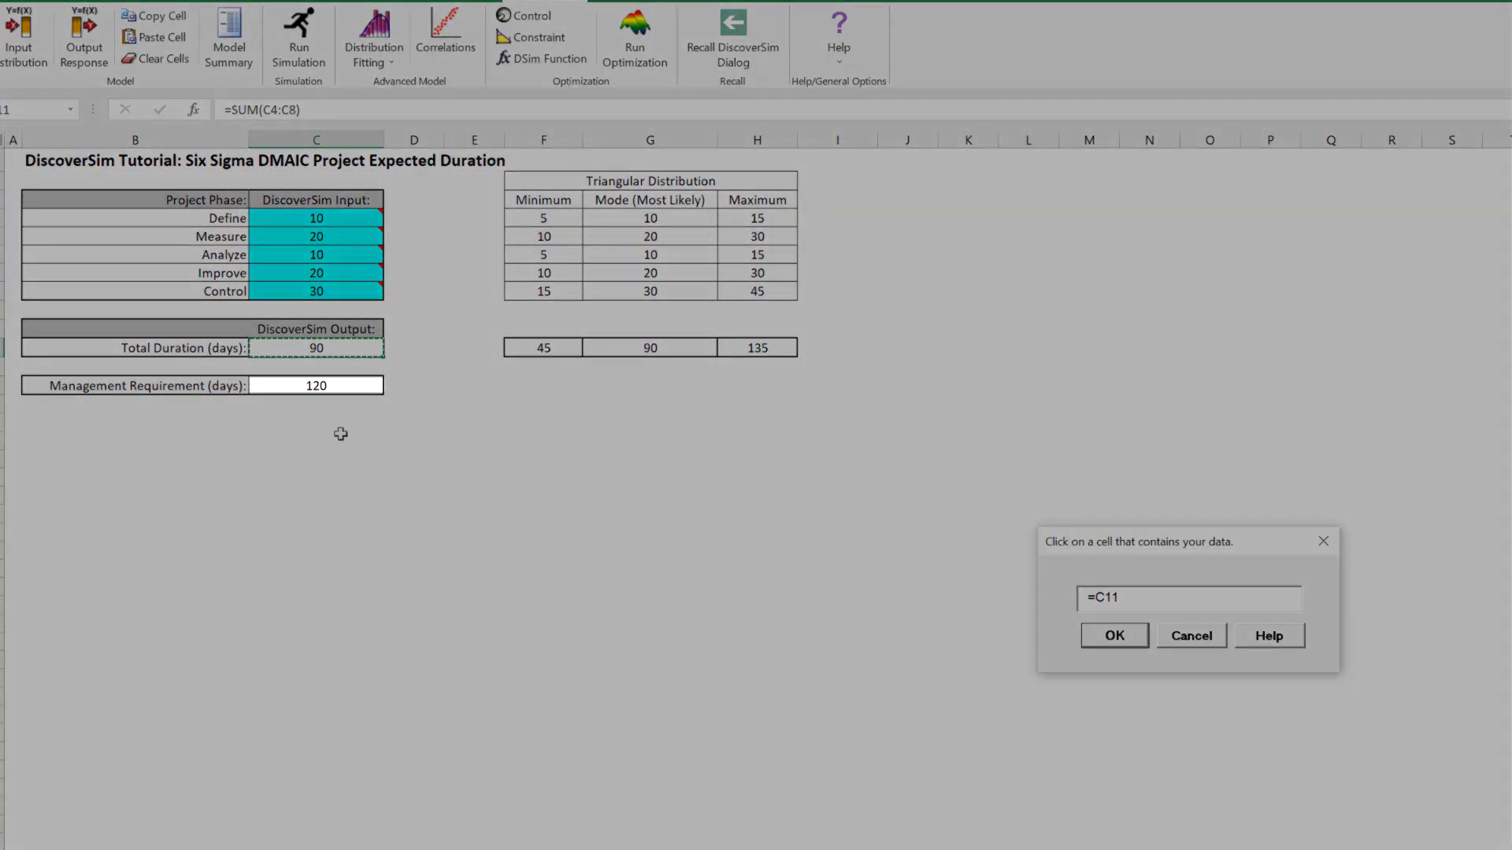
left_click(346, 387)
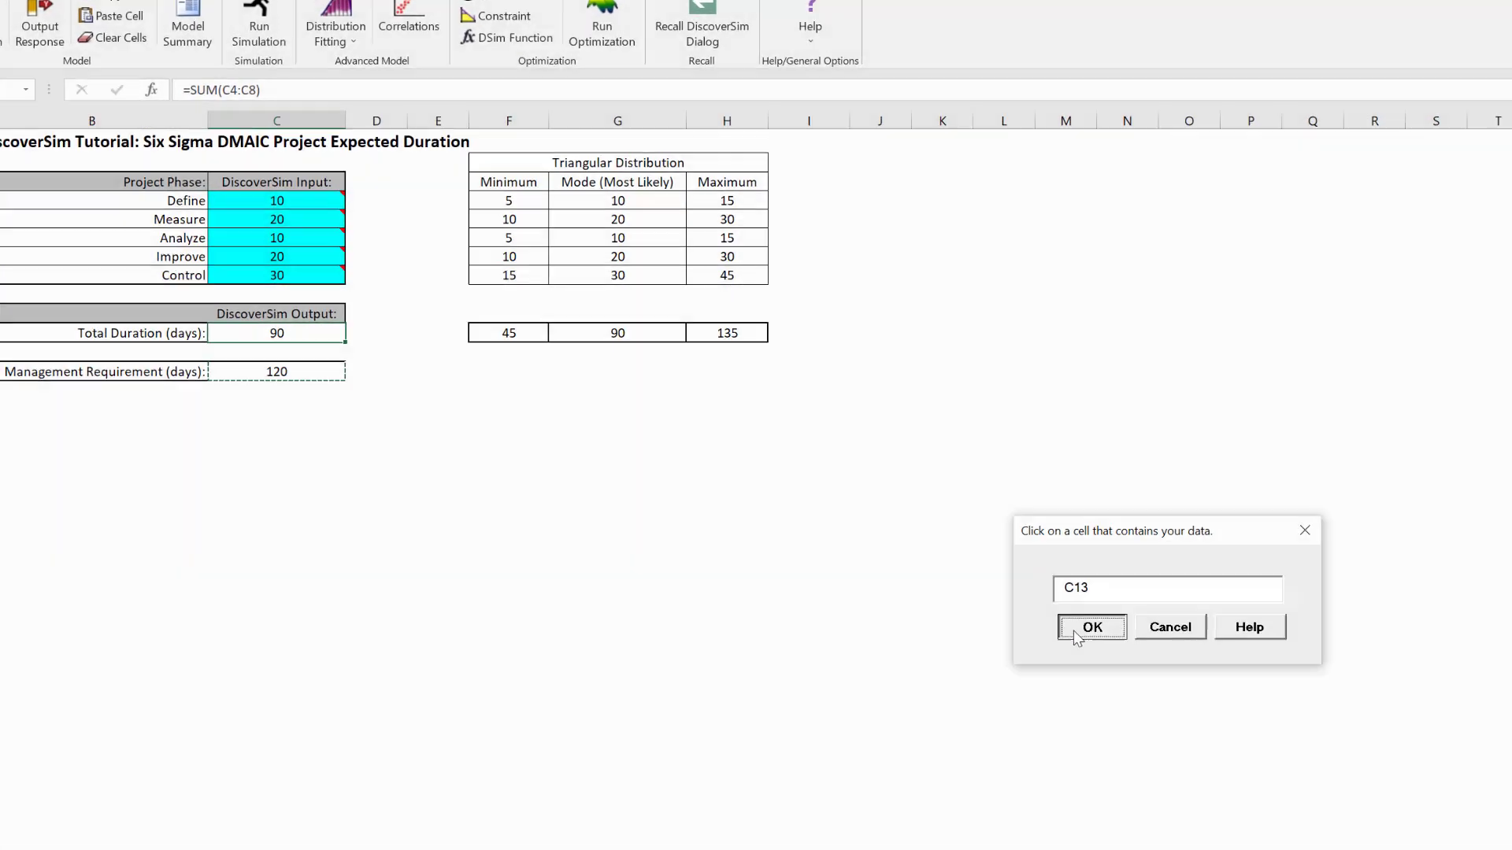
left_click(1115, 635)
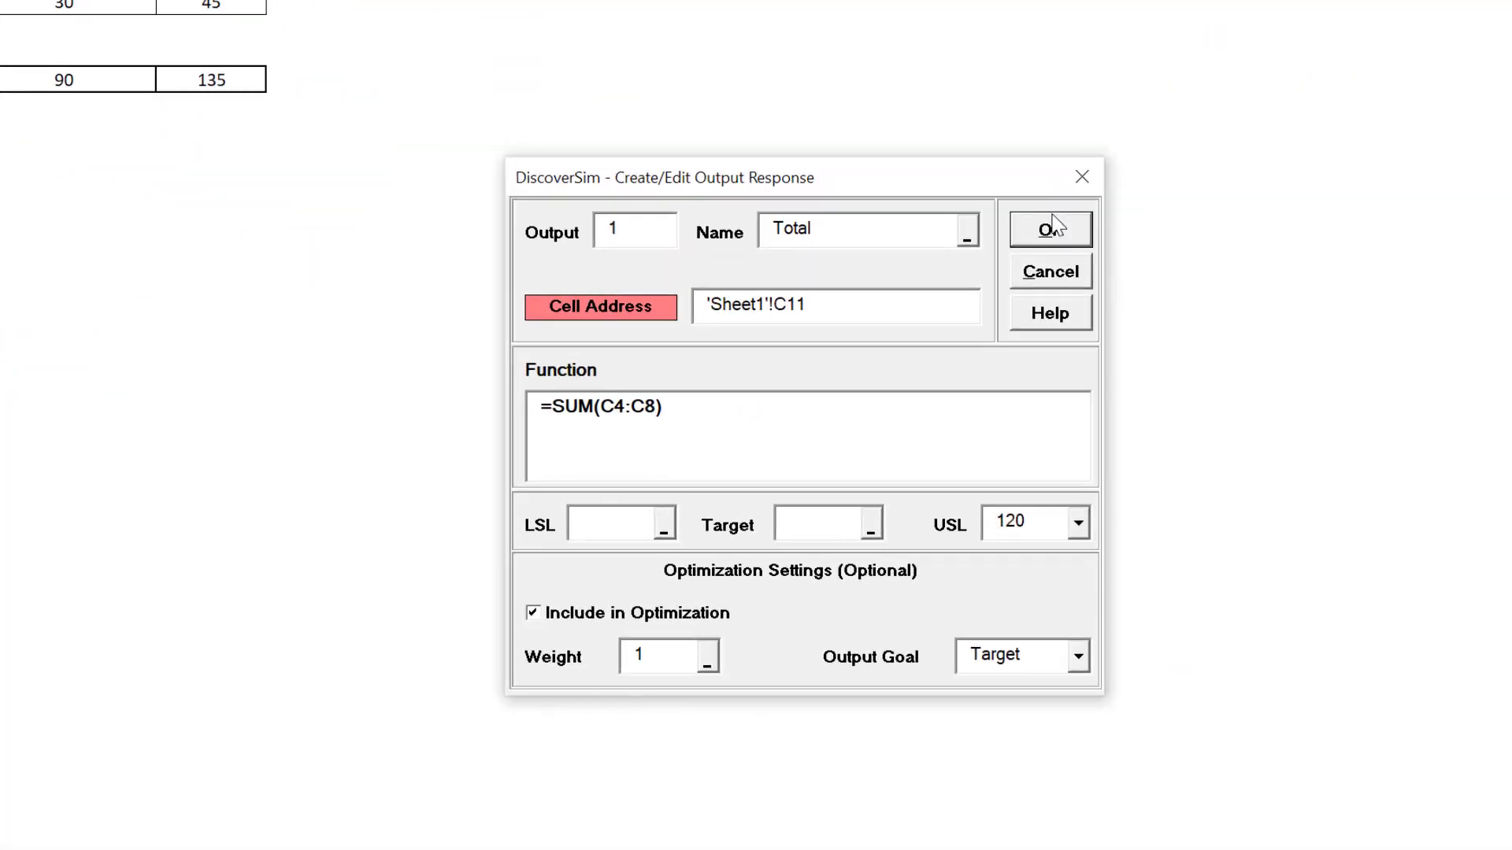
left_click(1054, 227)
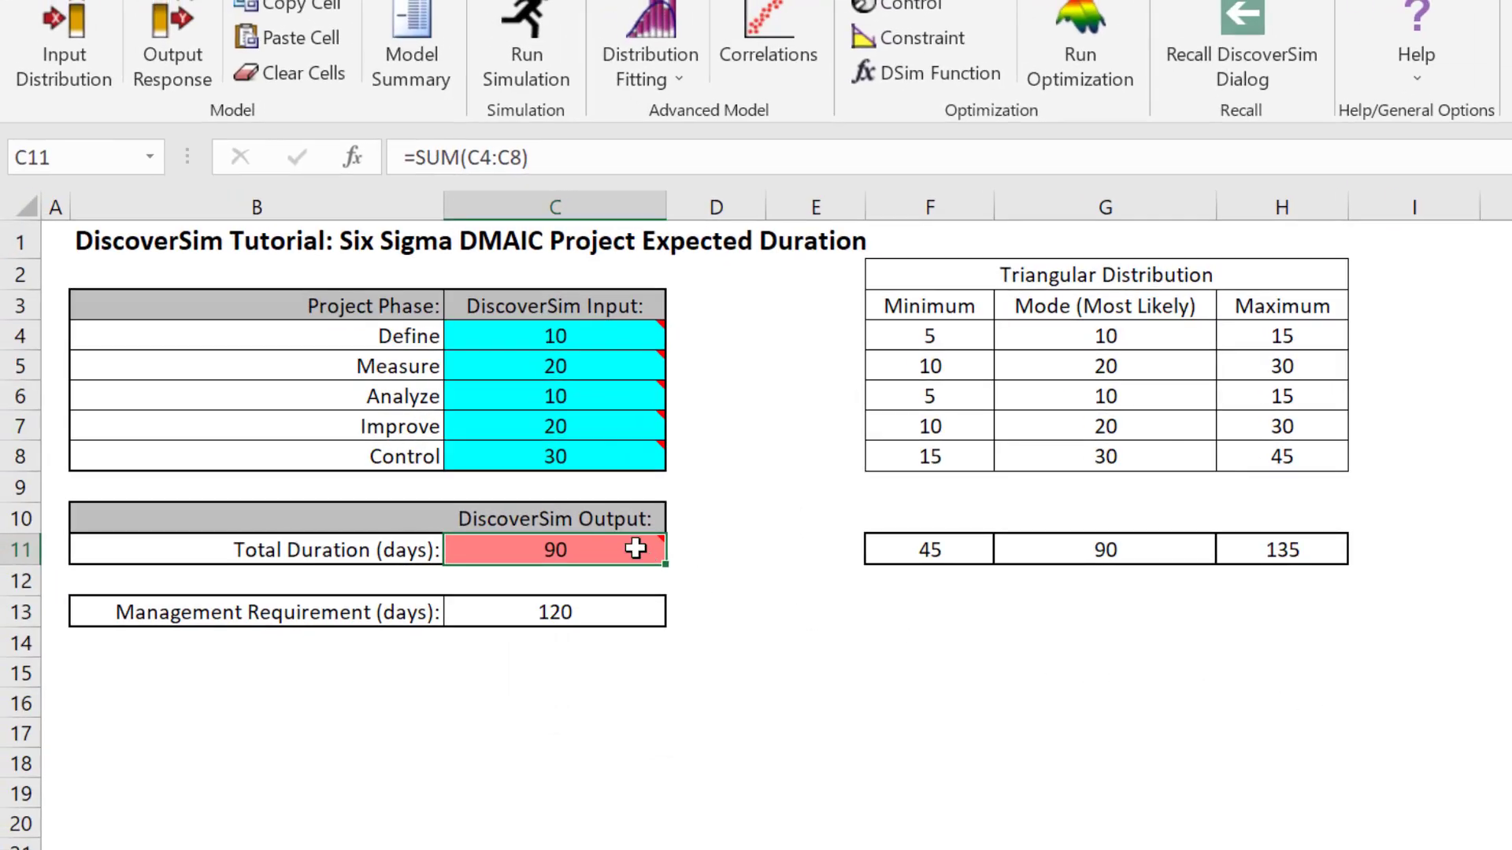
mouse_move(635, 549)
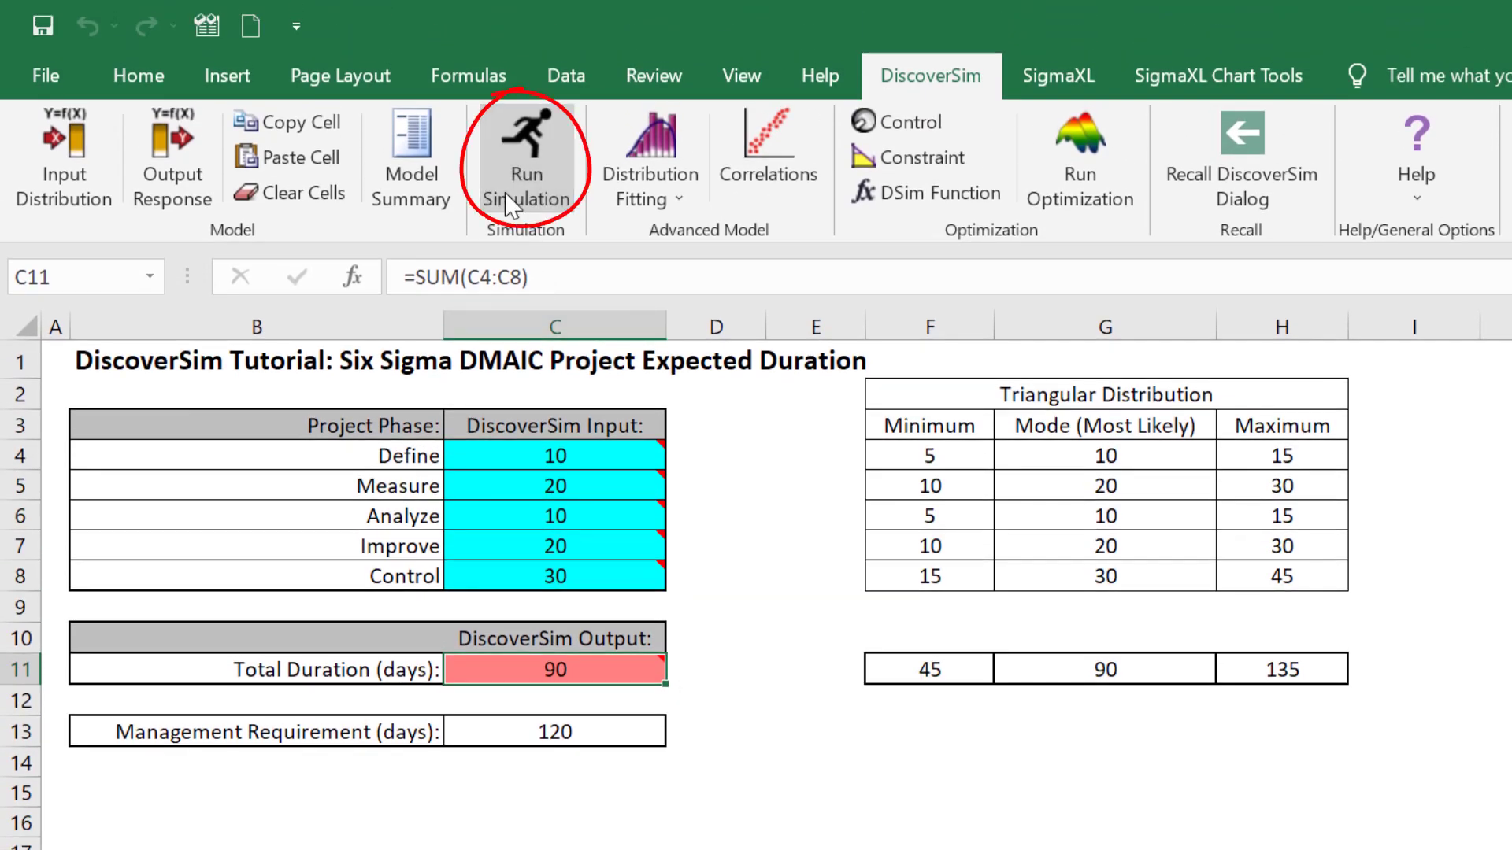
Step: Run the simulation with sensitivity charts of correlation coefficients included and a fixed seed value of 12
left_click(512, 207)
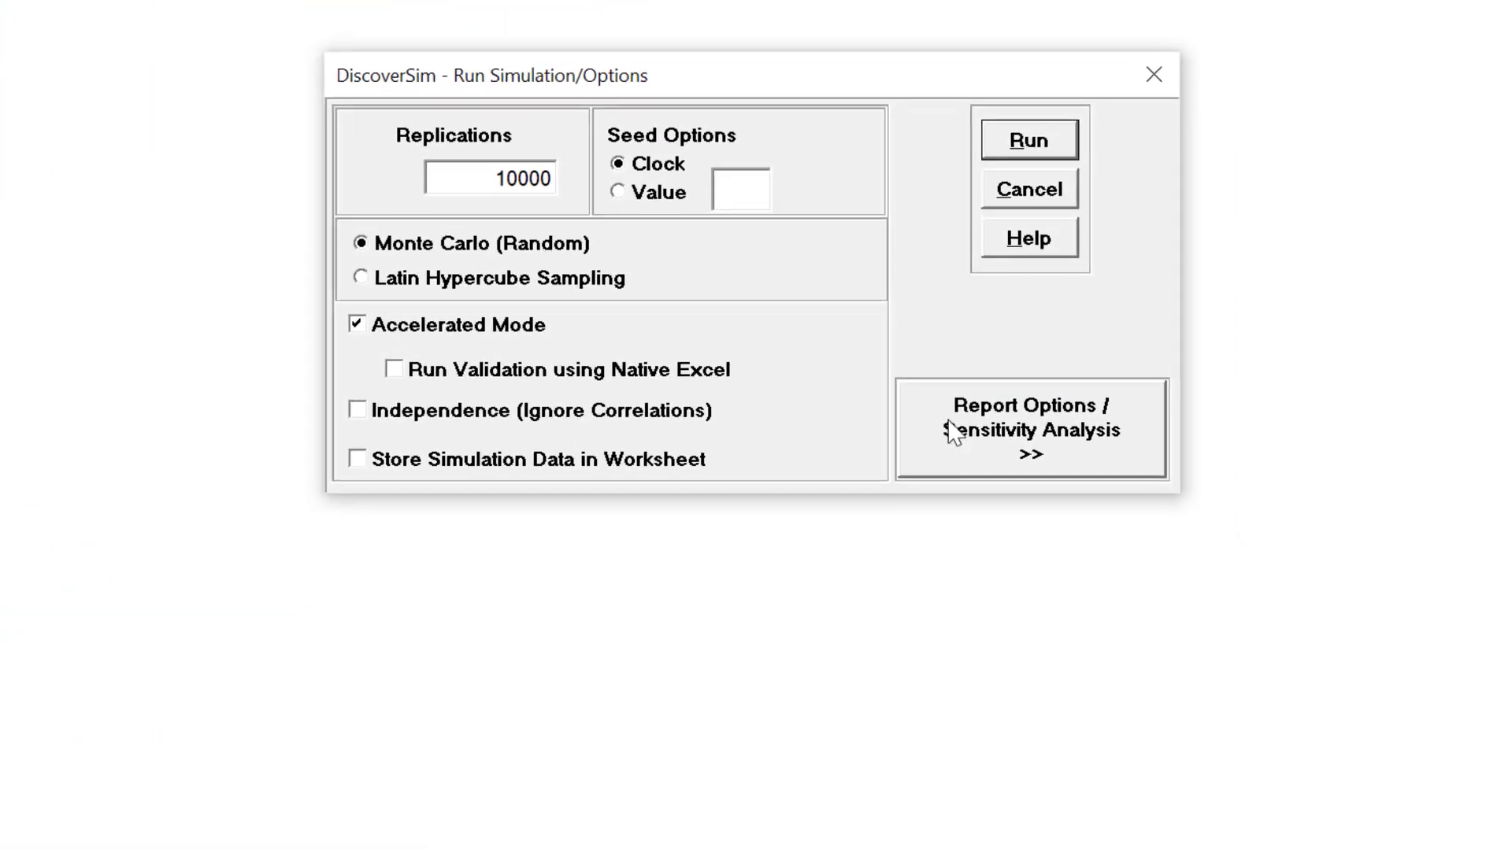
left_click(953, 439)
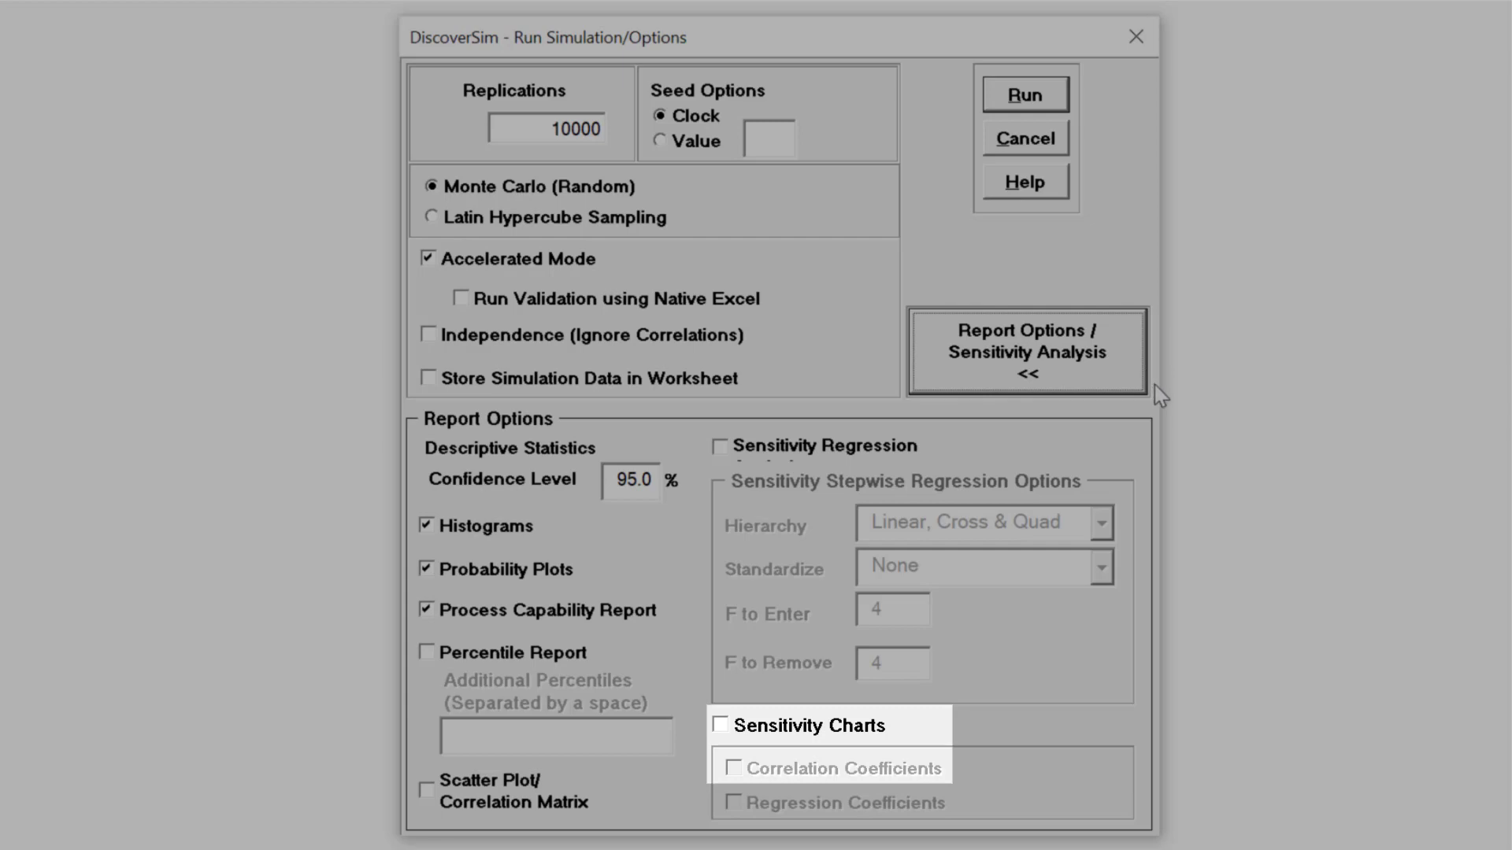
left_click(819, 728)
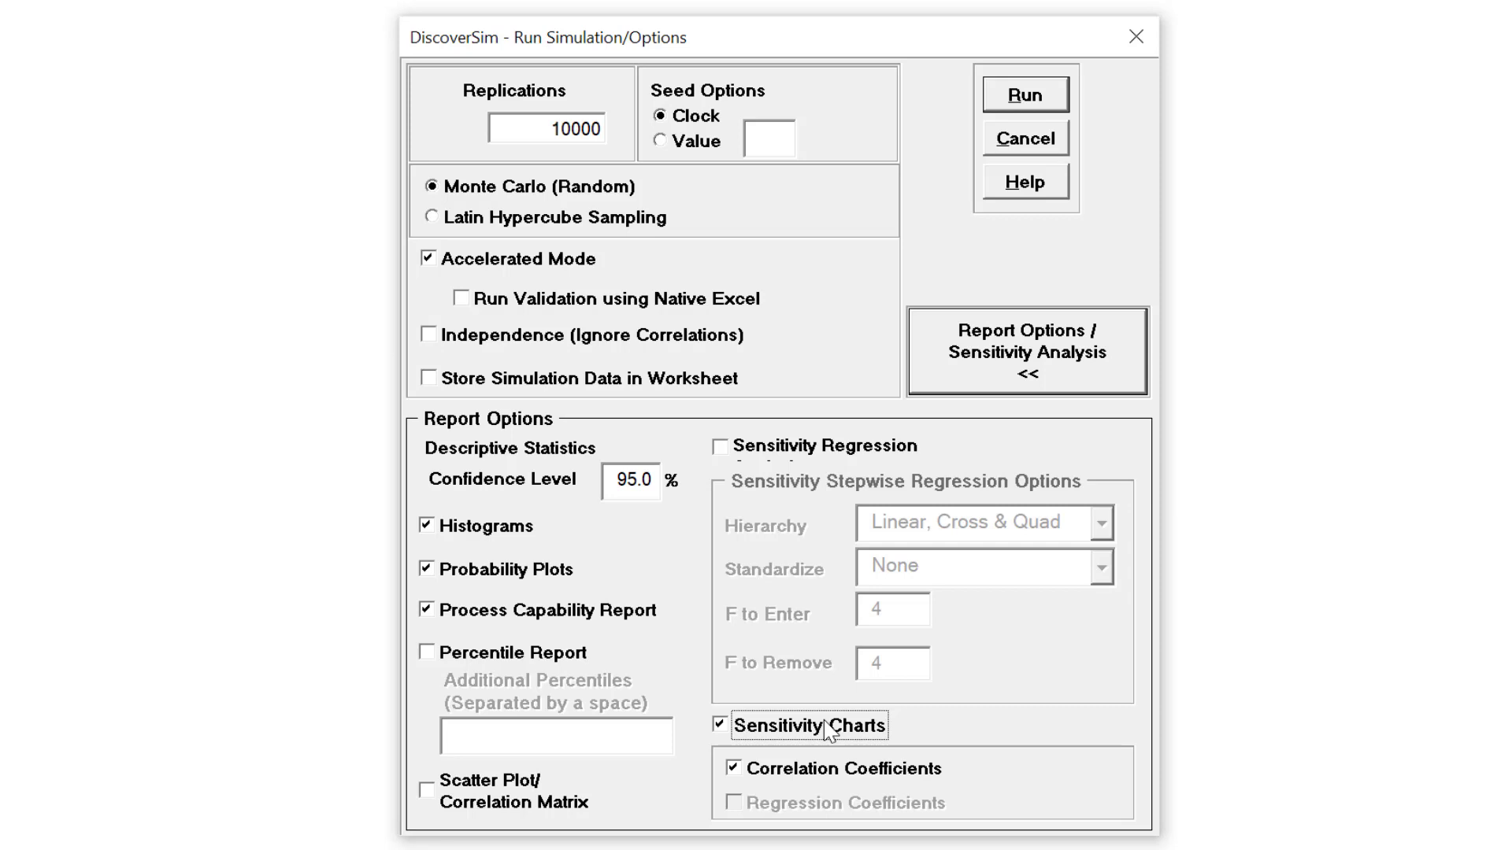
left_click(691, 142)
left_click(779, 145)
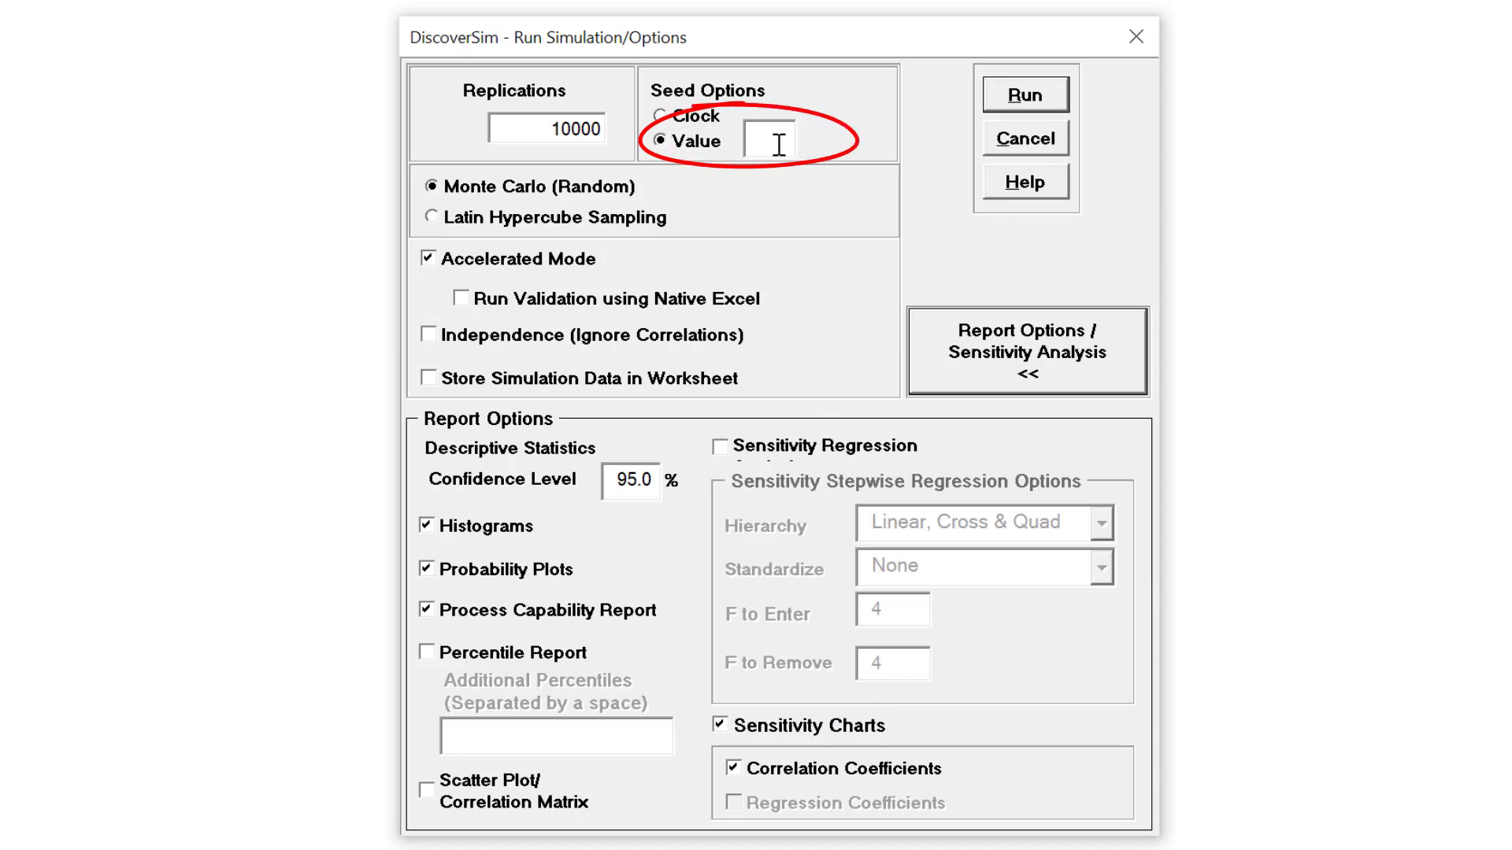
type("12")
left_click(1063, 108)
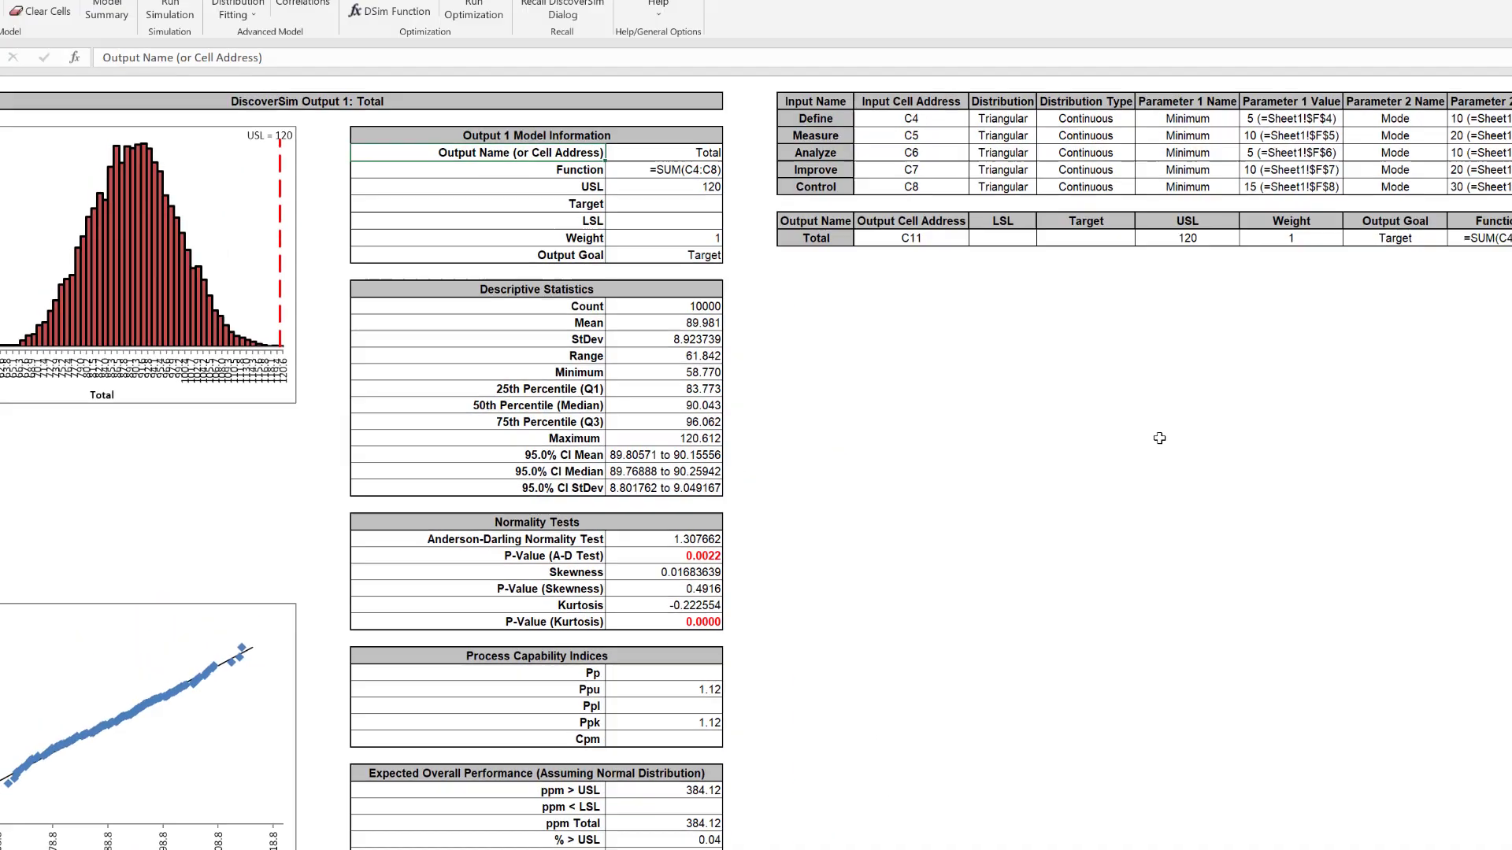
Step: Examine the input and output model summary in the simulation report and the Sensitivity Correlations (1) sheet
scroll(756, 512, "right", 5)
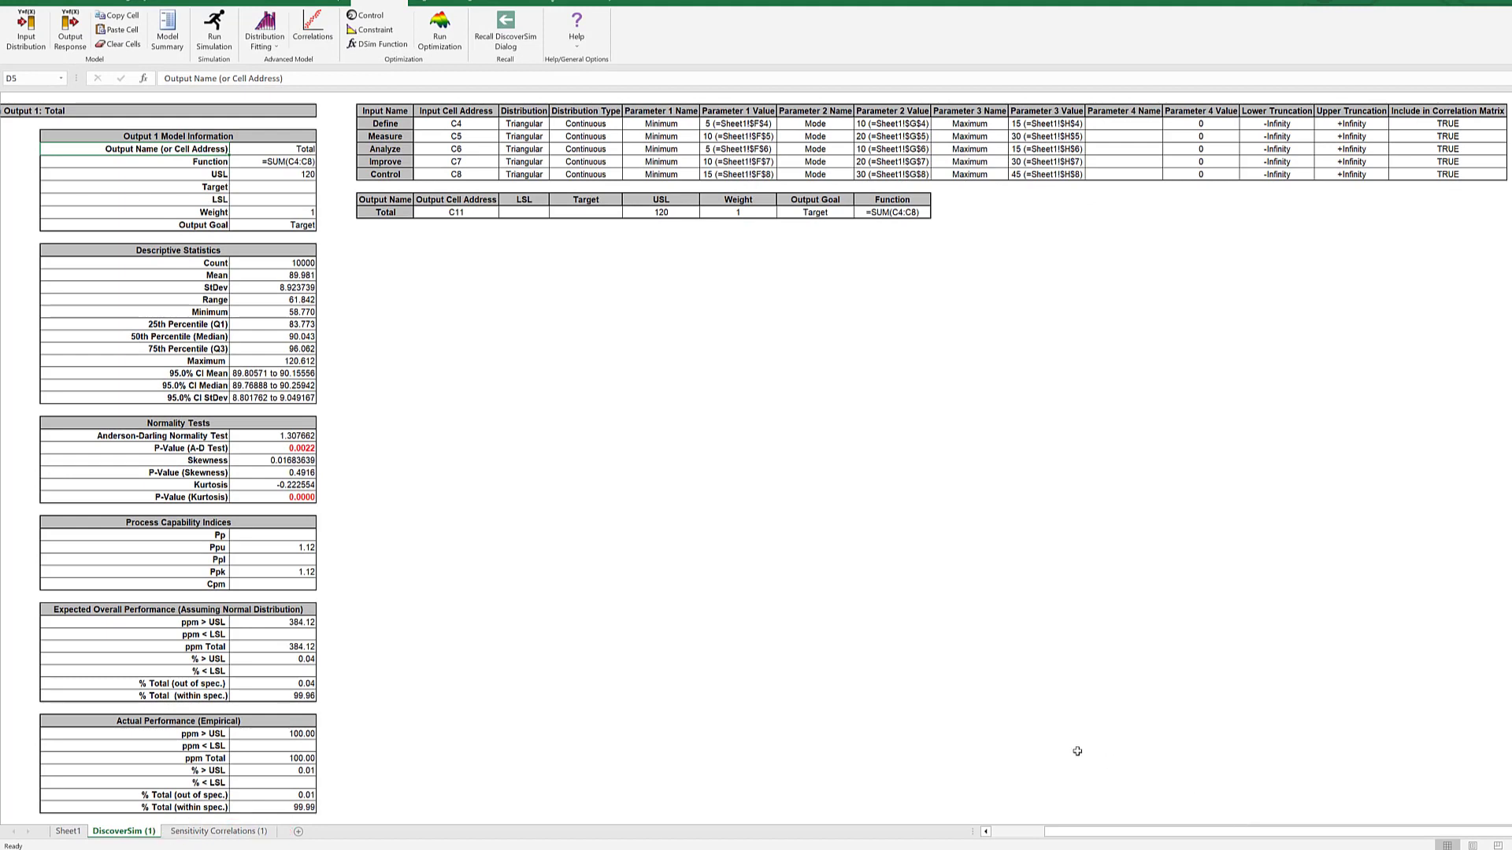
left_click(220, 833)
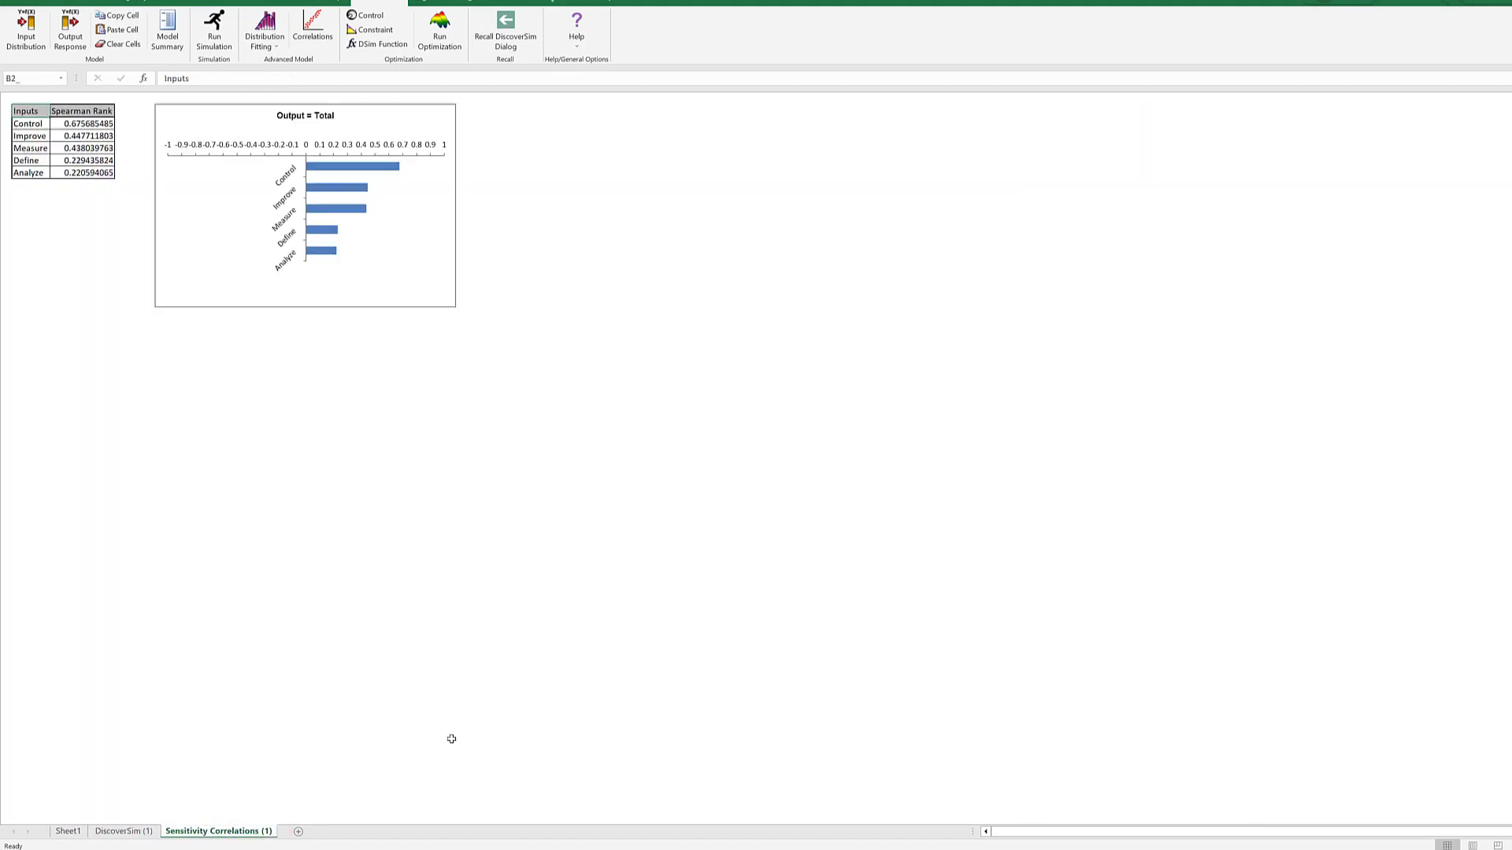